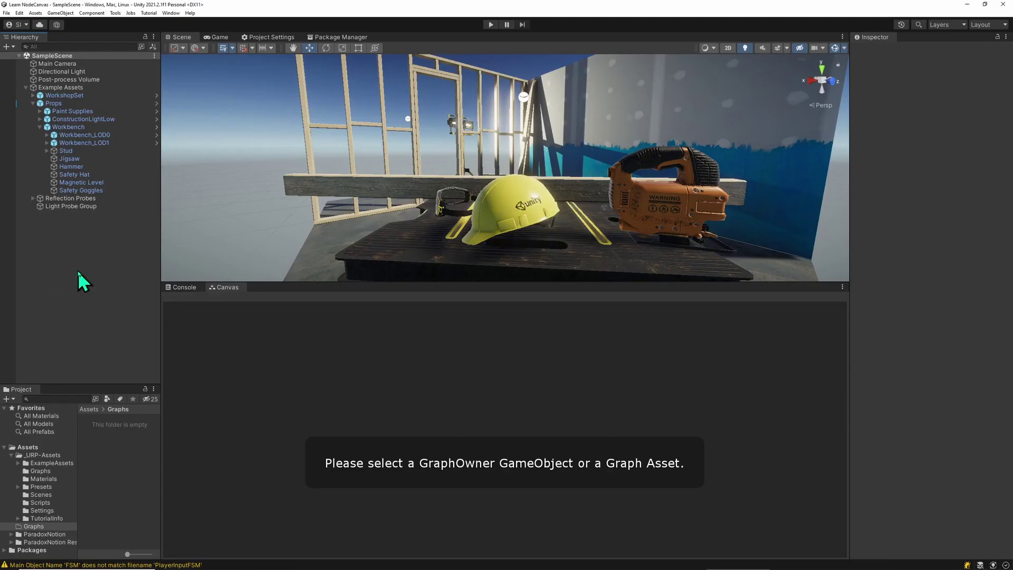
Create an empty GameObject in the Hierarchy and name it DestroyHat.
{"action": "right_click", "coordinate": [68, 236]}
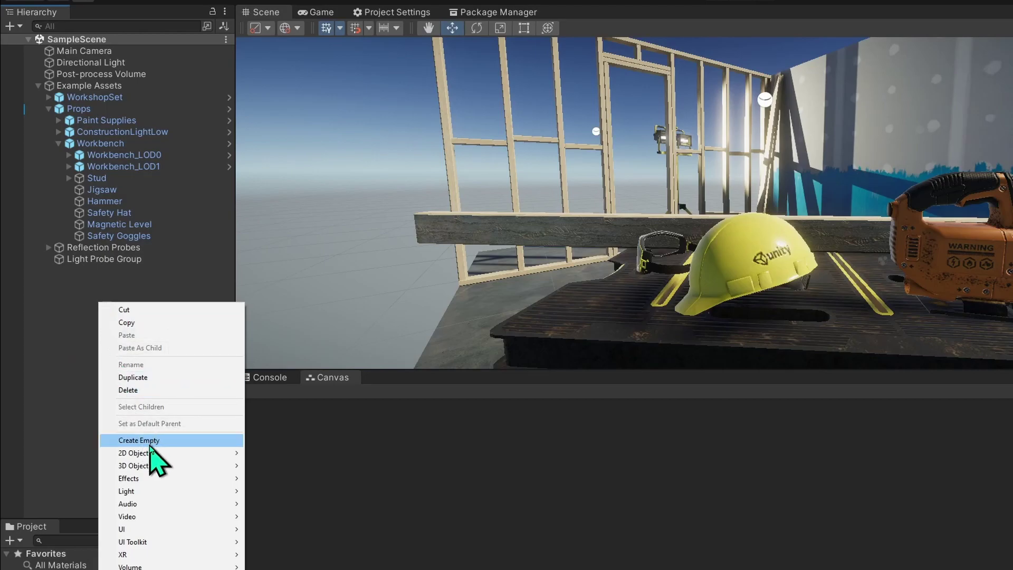
{"action": "left_click", "coordinate": [108, 331]}
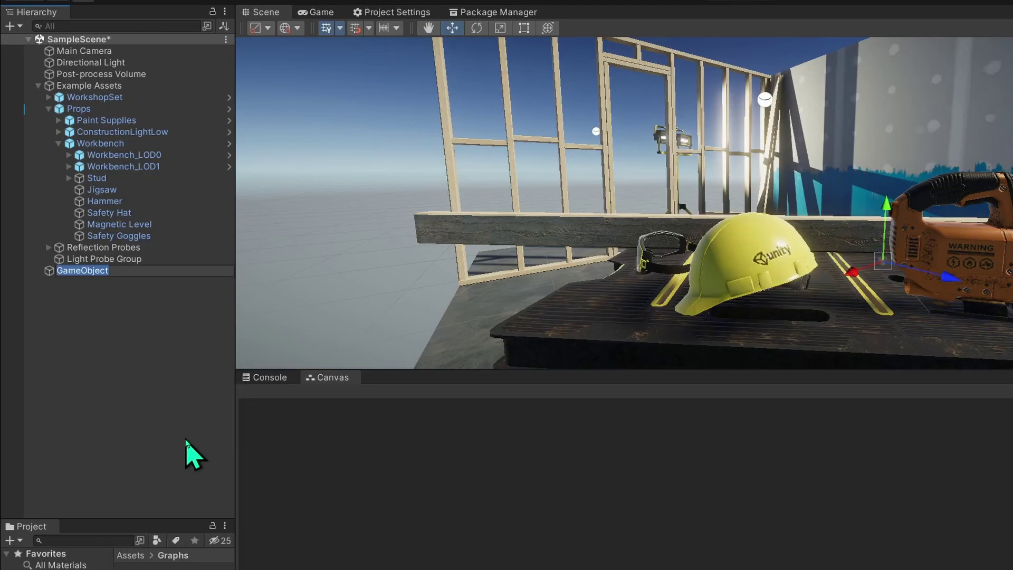
{"action": "type", "text": "DestroyHat"}
{"action": "key", "text": "Return"}
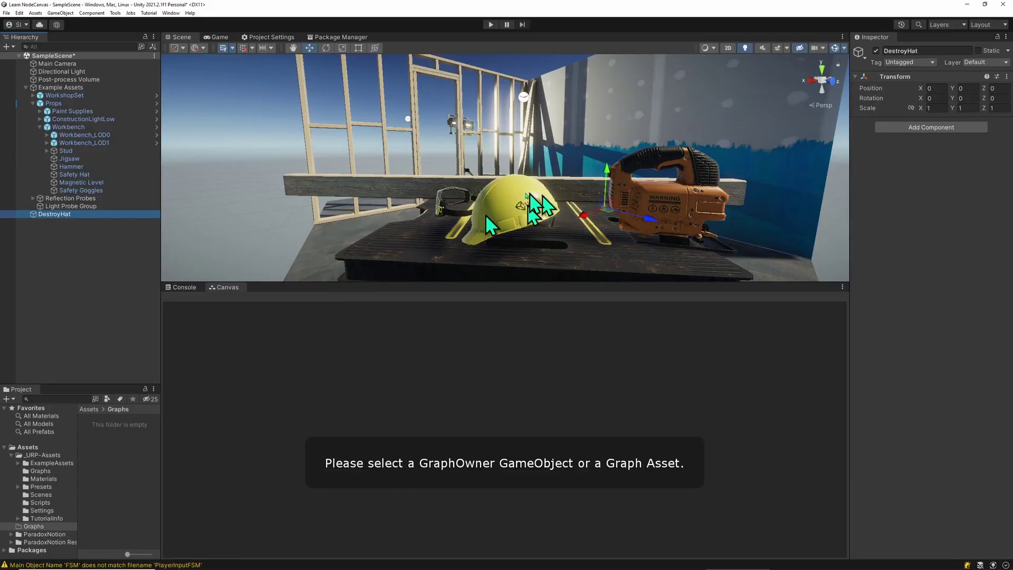
Add an FSM Owner component to DestroyHat and create a new Bound FSM graph for it.
{"action": "left_click", "coordinate": [931, 128]}
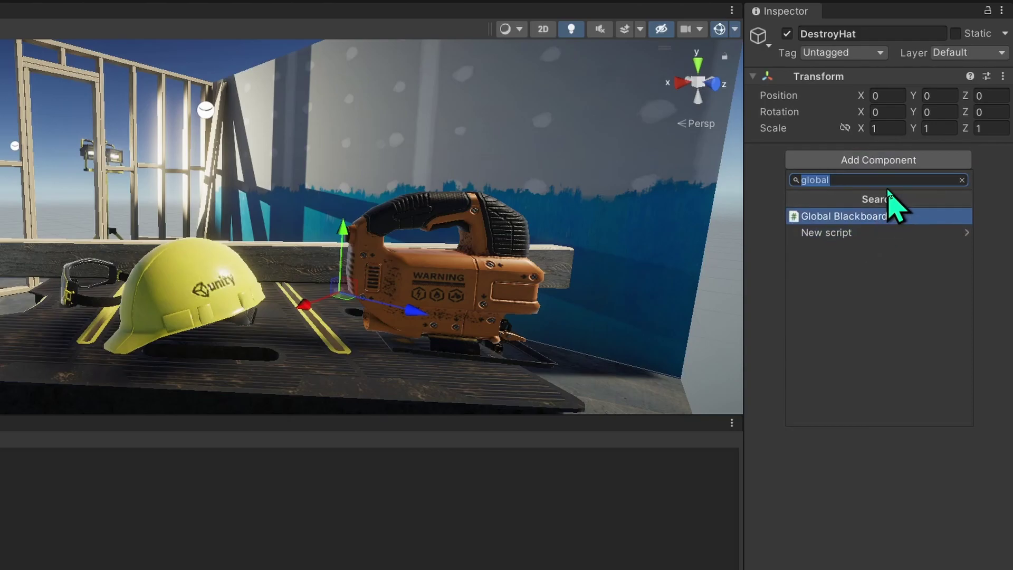
{"action": "type", "text": "fsmn"}
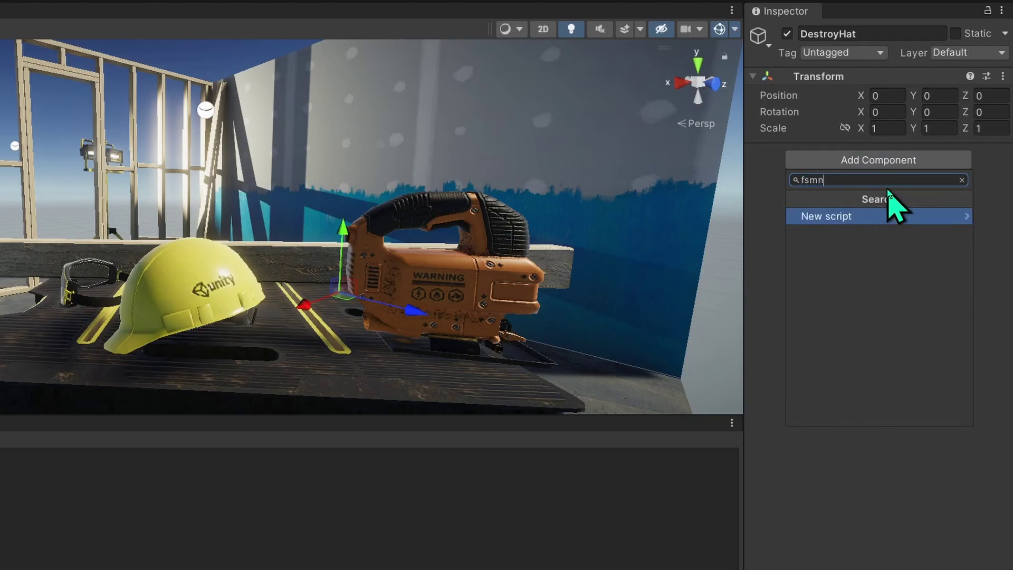
{"action": "key", "text": "BackSpace"}
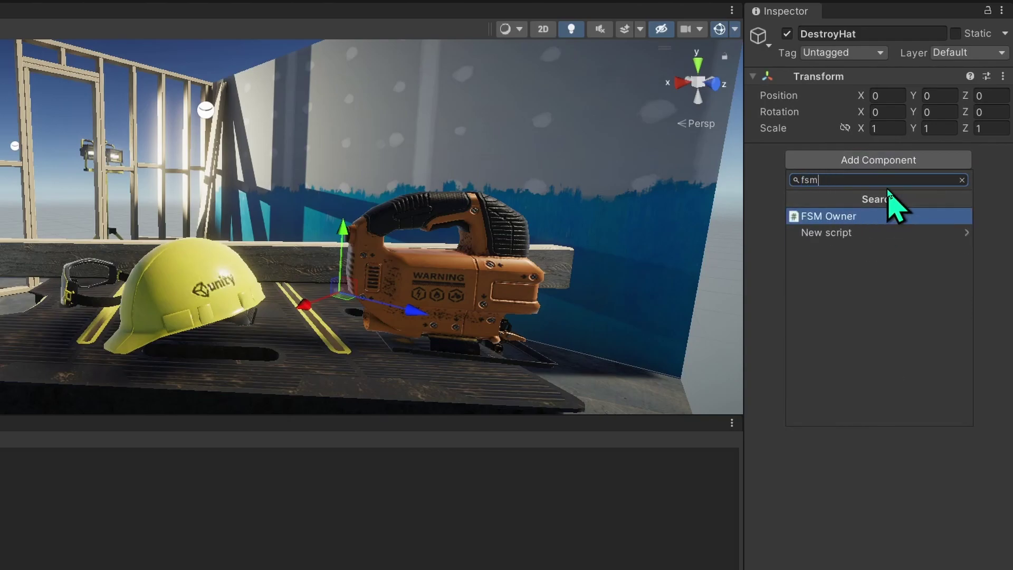
{"action": "left_click", "coordinate": [867, 216]}
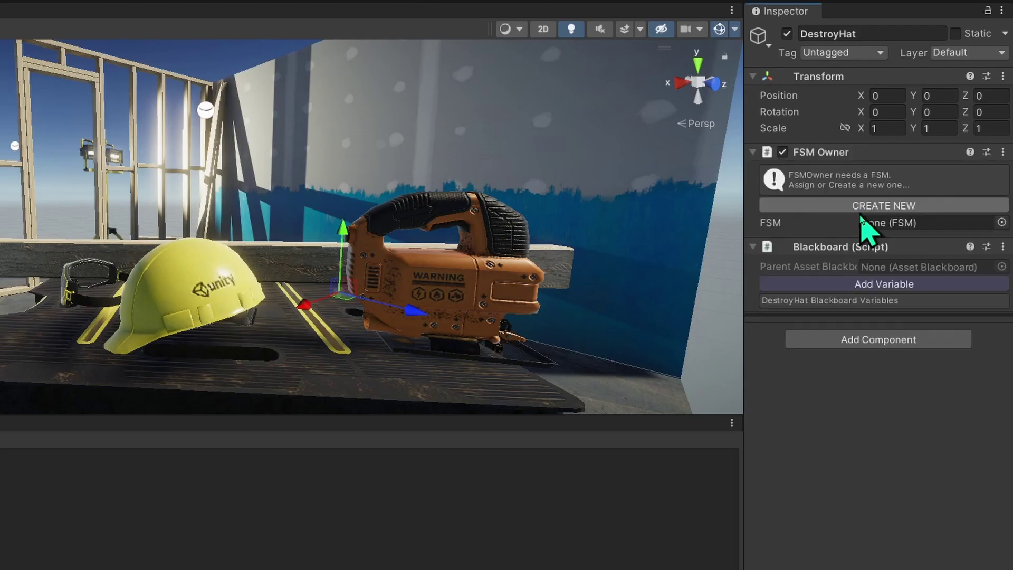
{"action": "left_click", "coordinate": [912, 207]}
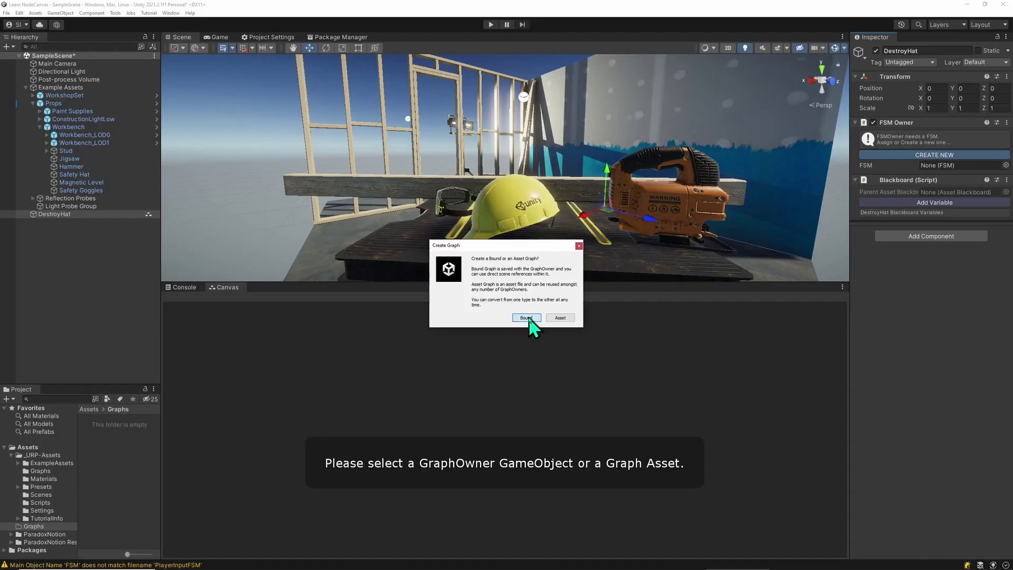
{"action": "left_click", "coordinate": [577, 389]}
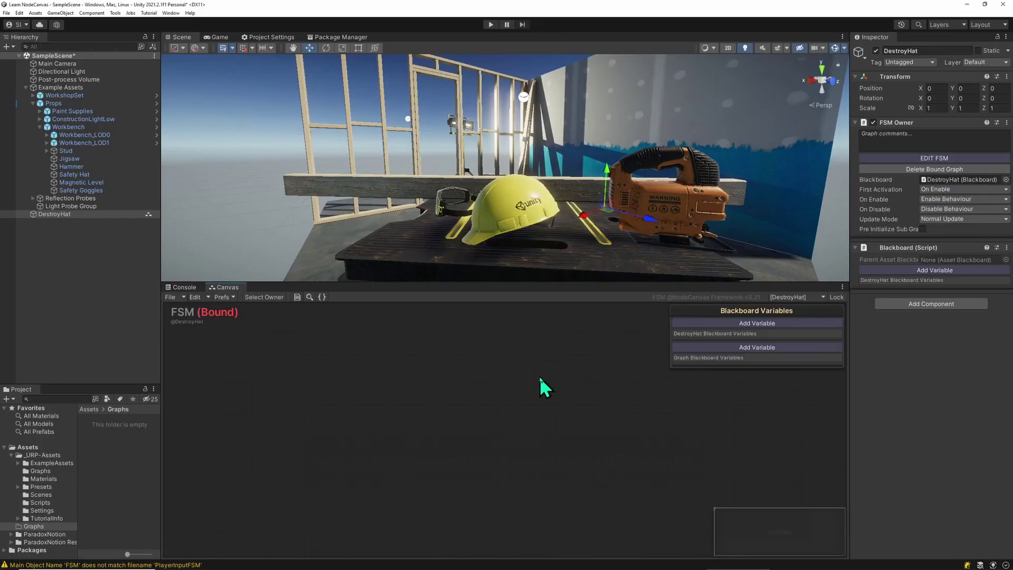
Add a START Action State, move it higher, and add a second Action State below-right.
{"action": "left_click", "coordinate": [521, 384]}
{"action": "left_click", "coordinate": [436, 353]}
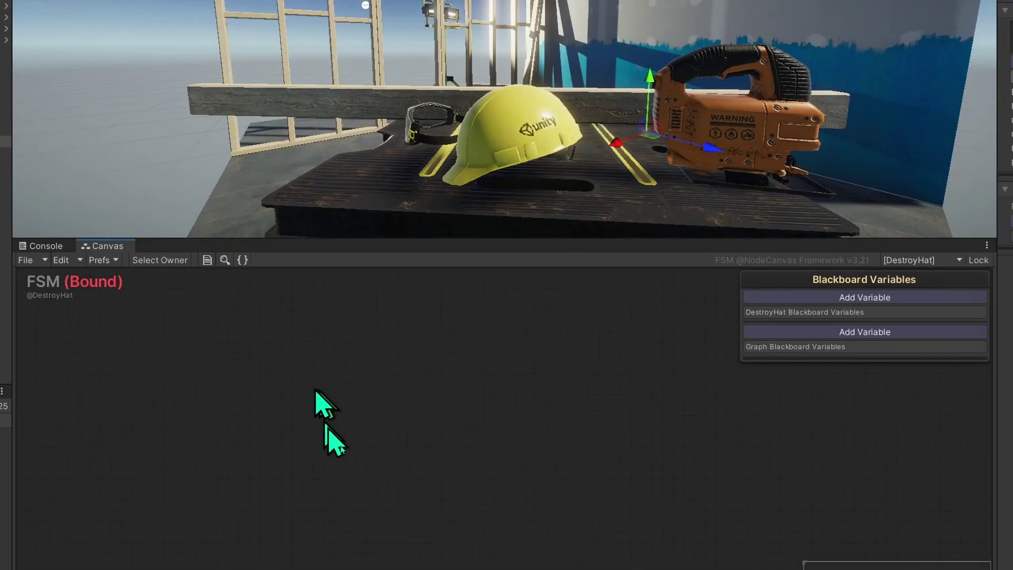
{"action": "right_click", "coordinate": [417, 394]}
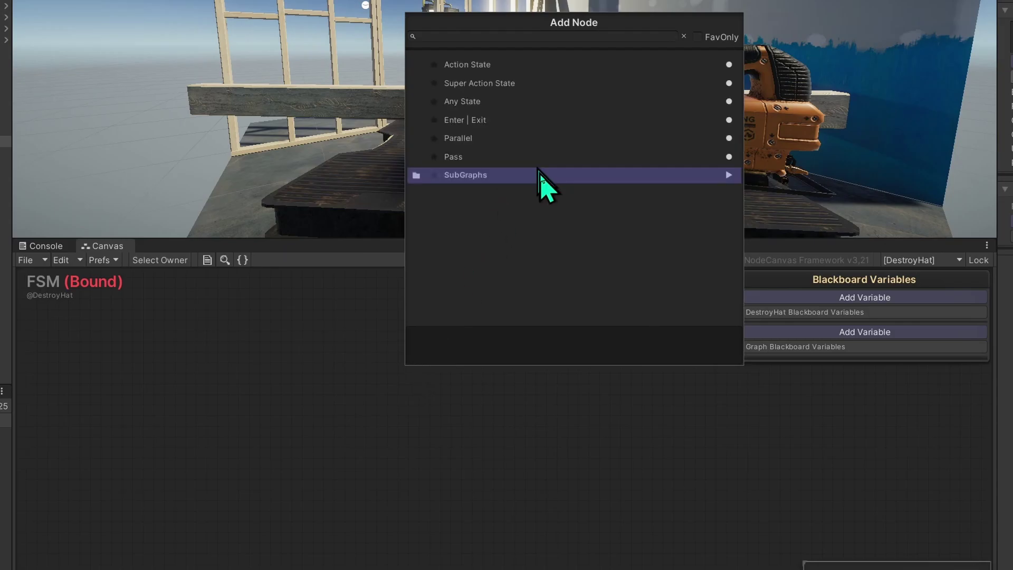
{"action": "left_click", "coordinate": [531, 66]}
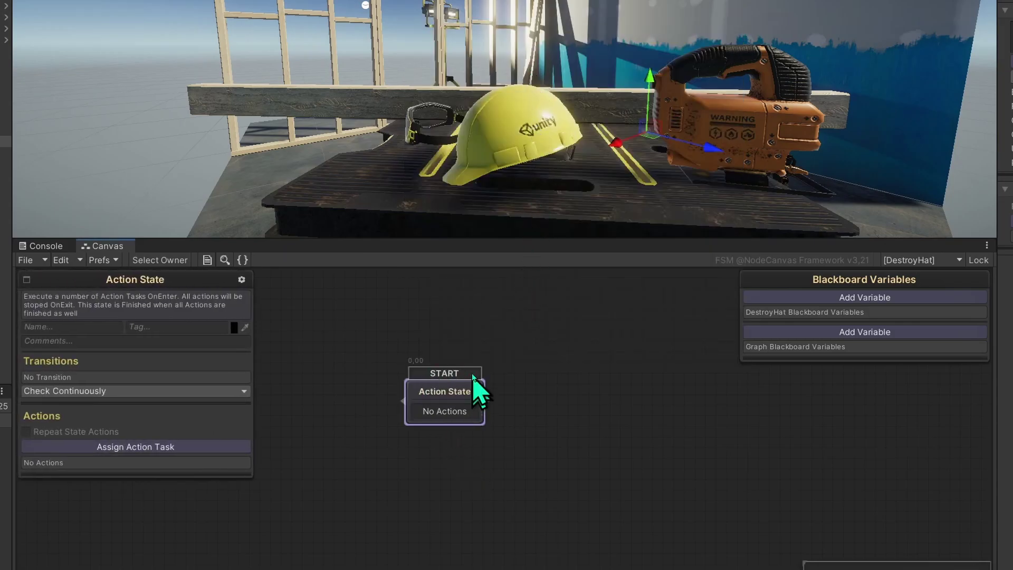
{"action": "left_click_drag", "start_coordinate": [467, 394], "coordinate": [428, 346]}
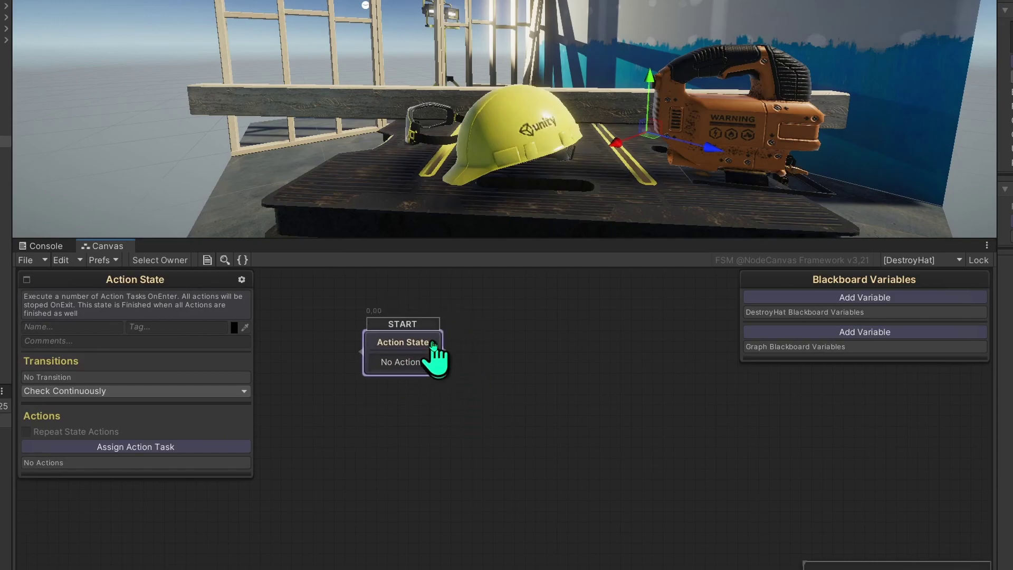
{"action": "right_click", "coordinate": [556, 427]}
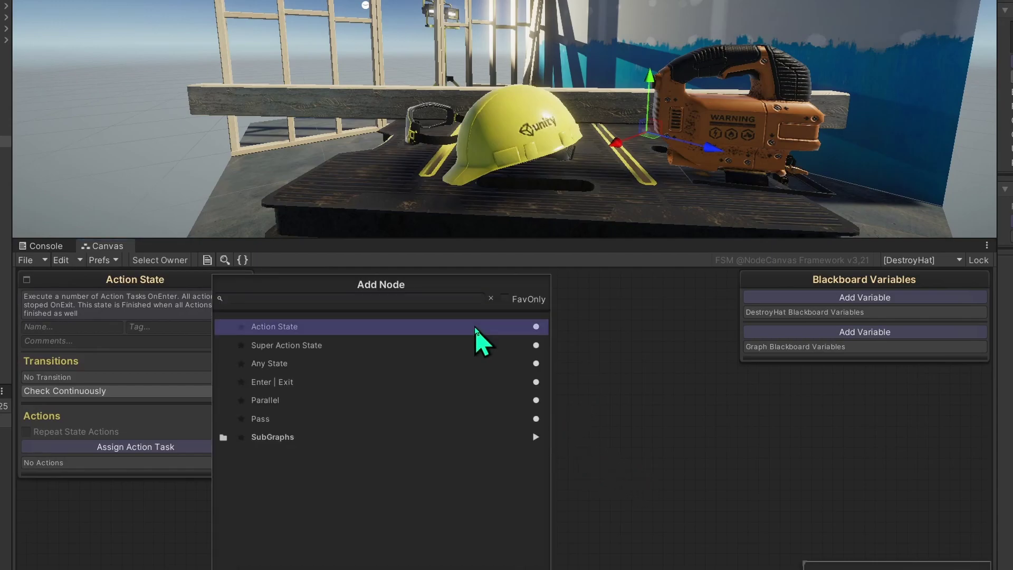
{"action": "left_click", "coordinate": [477, 327]}
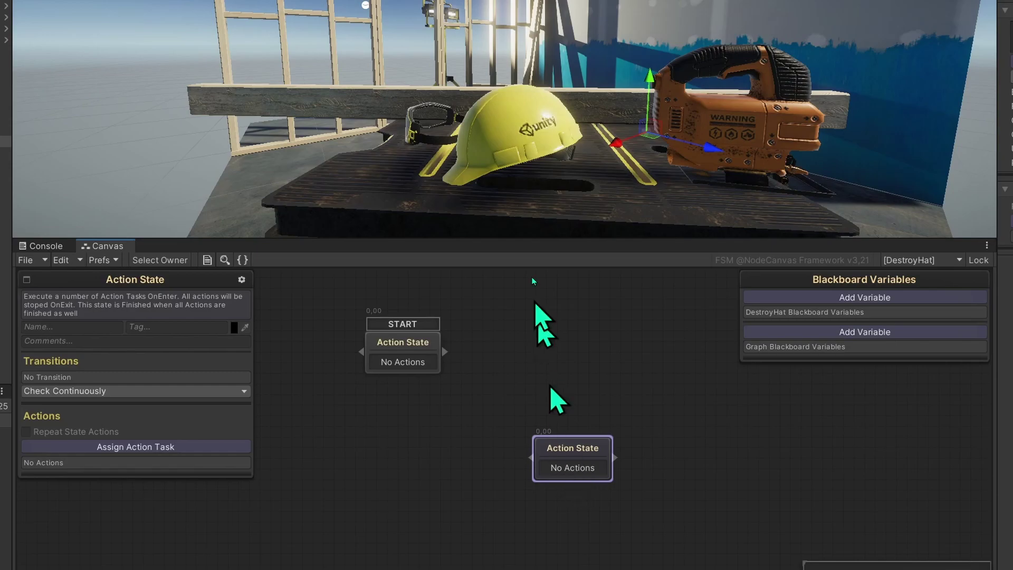
Give the second state a Destroy Game Object action targeting Safety Hat instead of itself.
{"action": "left_click", "coordinate": [155, 449]}
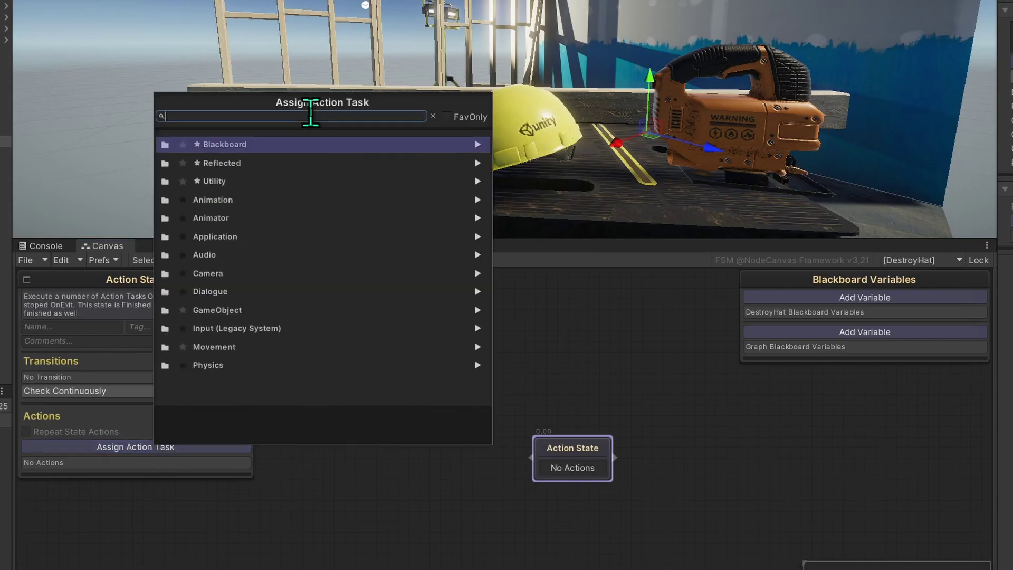
{"action": "type", "text": "destro"}
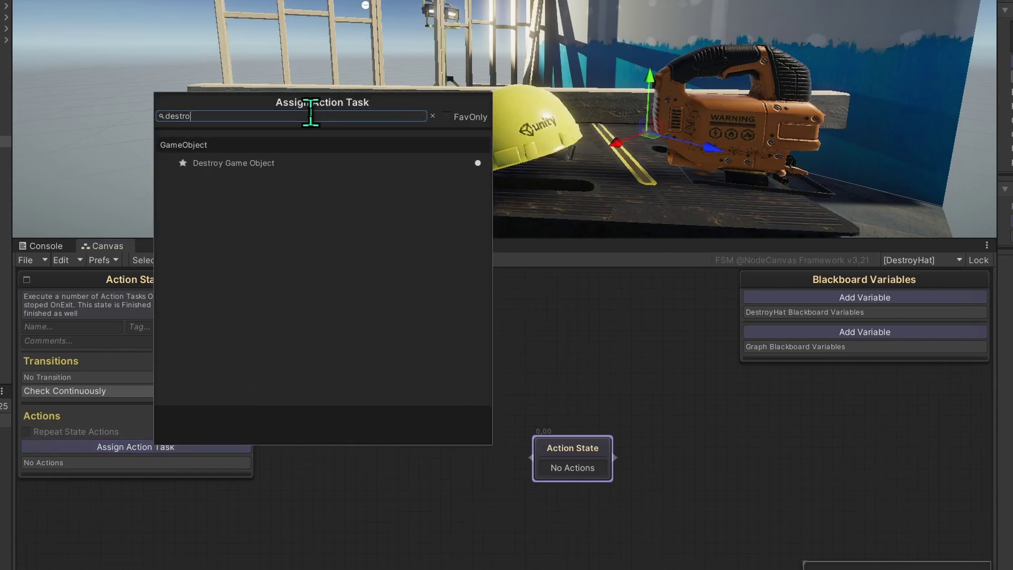
{"action": "left_click", "coordinate": [292, 164]}
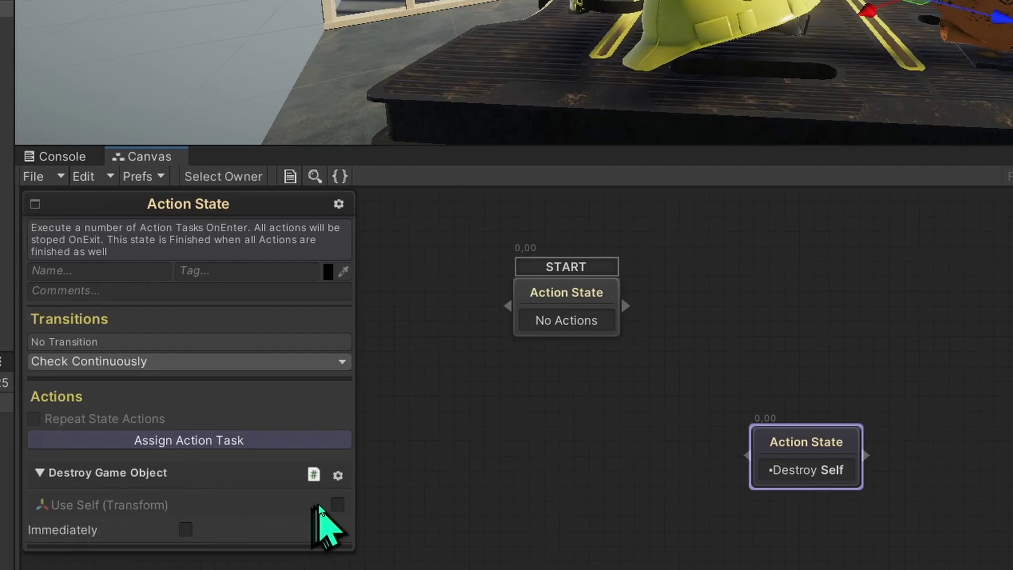
{"action": "left_click", "coordinate": [337, 505]}
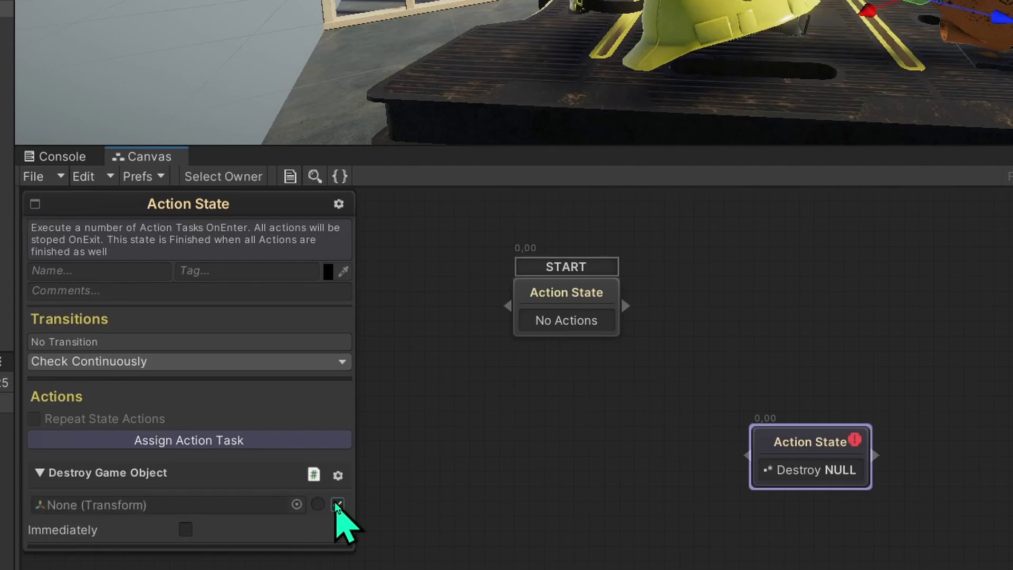
{"action": "left_click_drag", "start_coordinate": [105, 160], "coordinate": [330, 543]}
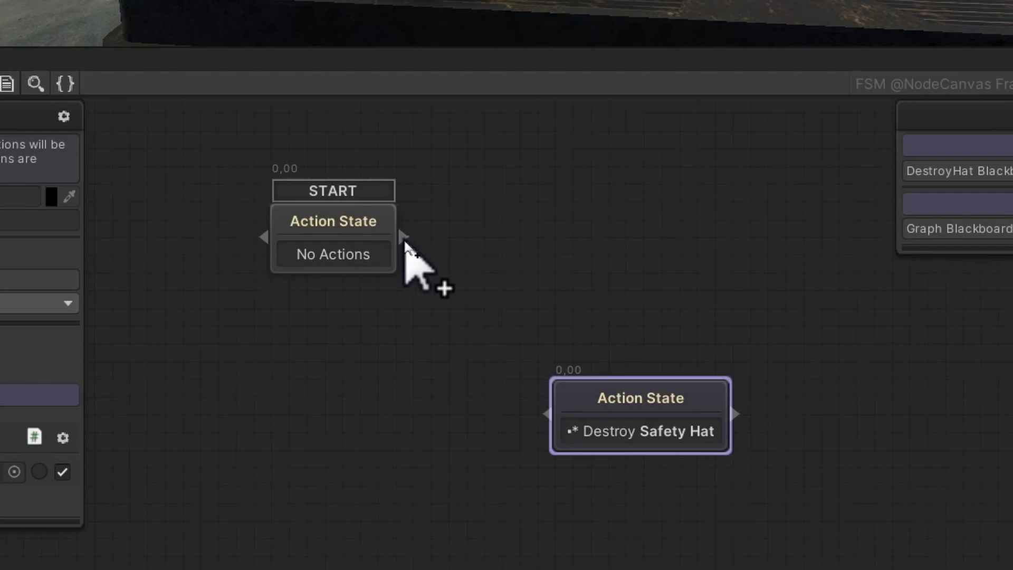
Draw an OnFinish transition from START to the Destroy Safety Hat state and select it.
{"action": "left_click_drag", "start_coordinate": [442, 274], "coordinate": [635, 278]}
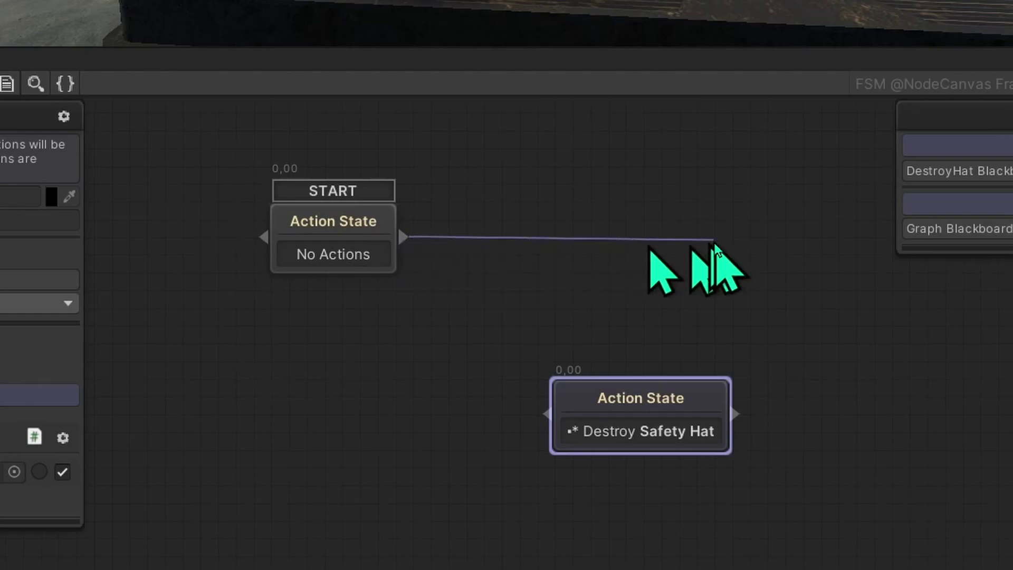
{"action": "left_click_drag", "start_coordinate": [715, 241], "coordinate": [699, 406]}
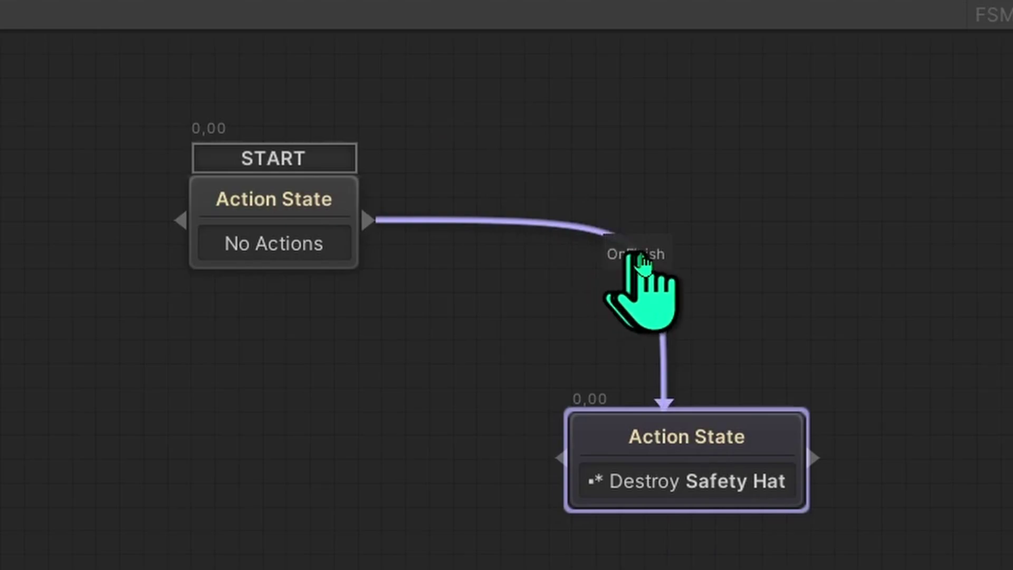
{"action": "left_click", "coordinate": [657, 258]}
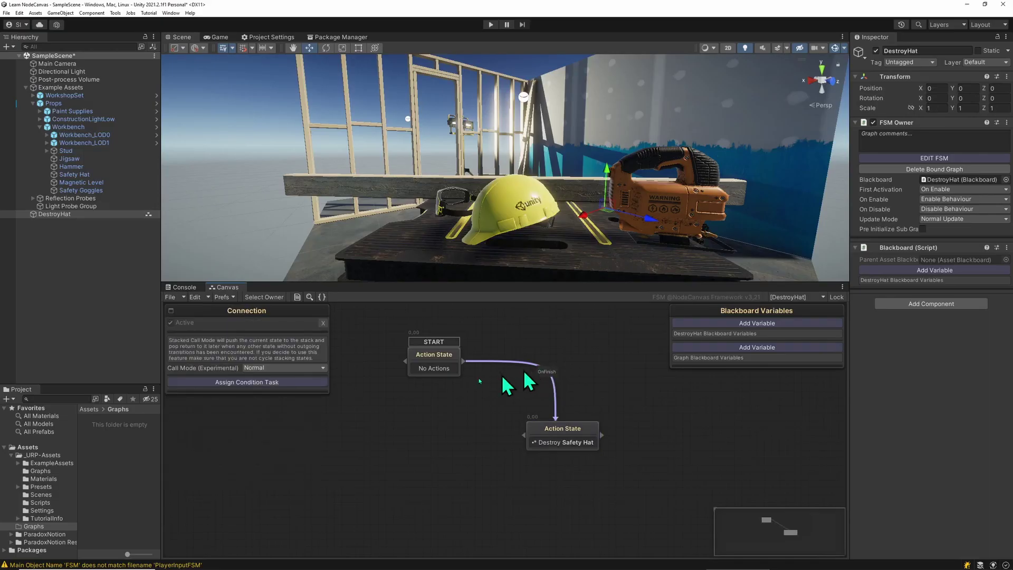
Add a Check Button Input condition to the transition: Press Type Down, Button Name Fire1.
{"action": "left_click", "coordinate": [273, 381]}
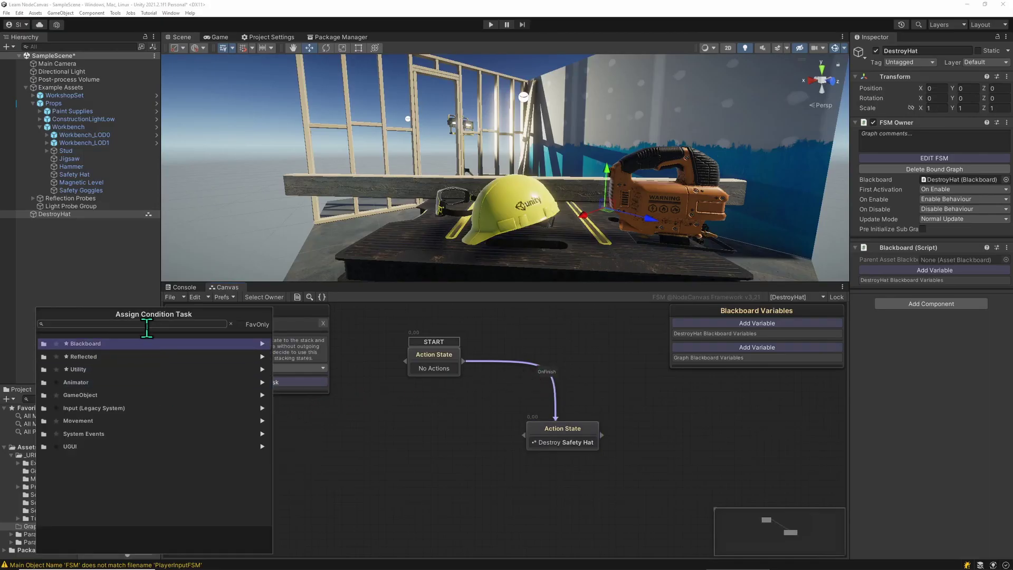
{"action": "type", "text": "inouz"}
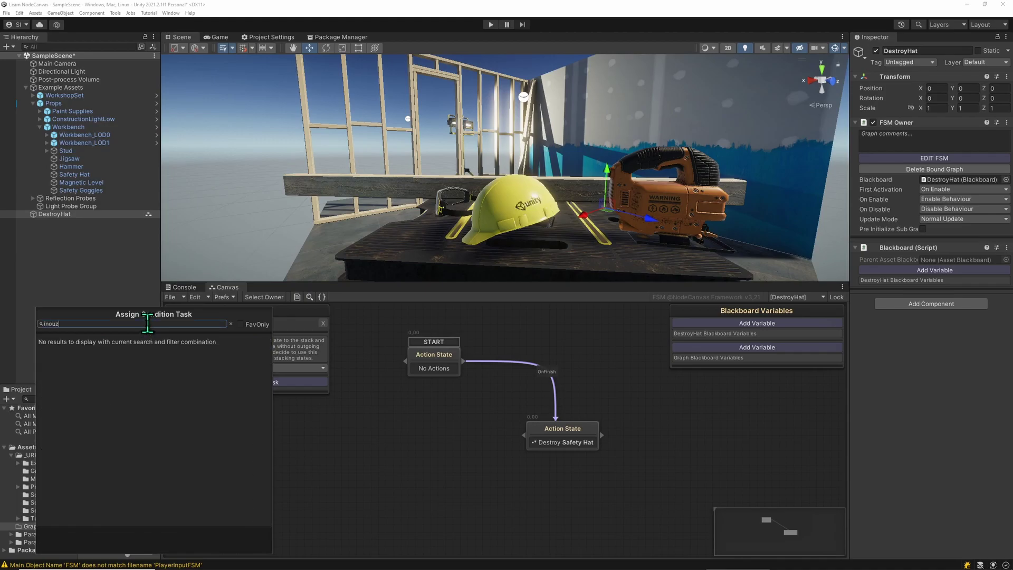
{"action": "key", "text": "BackSpace"}
{"action": "type", "text": "put"}
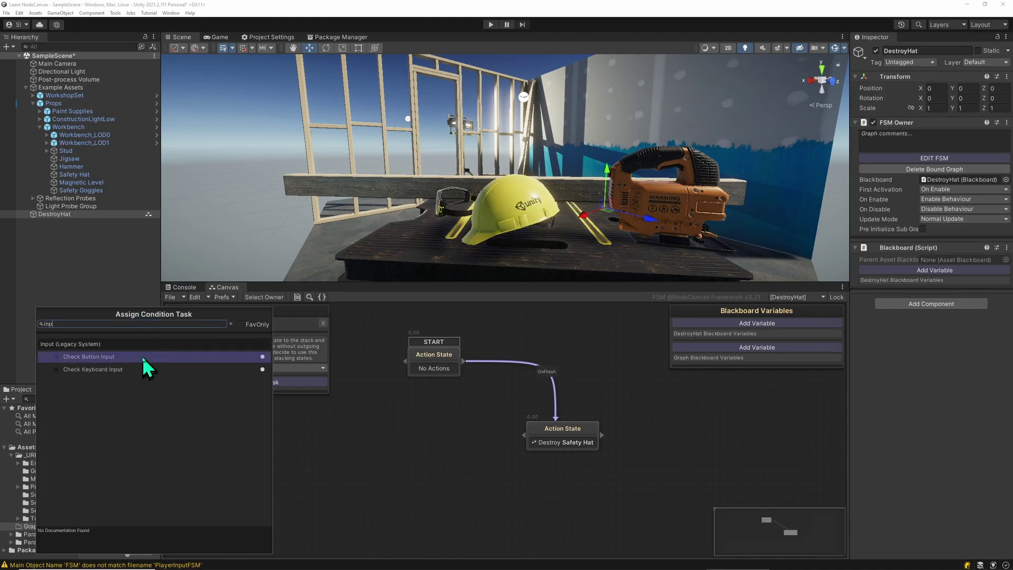
{"action": "left_click", "coordinate": [141, 356]}
{"action": "left_click", "coordinate": [282, 429]}
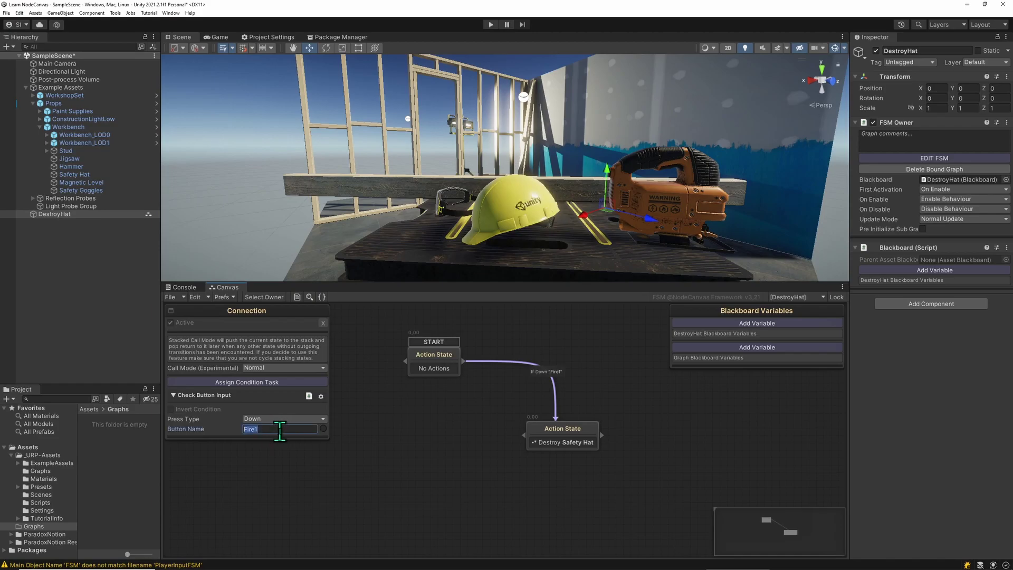
{"action": "left_click", "coordinate": [424, 416]}
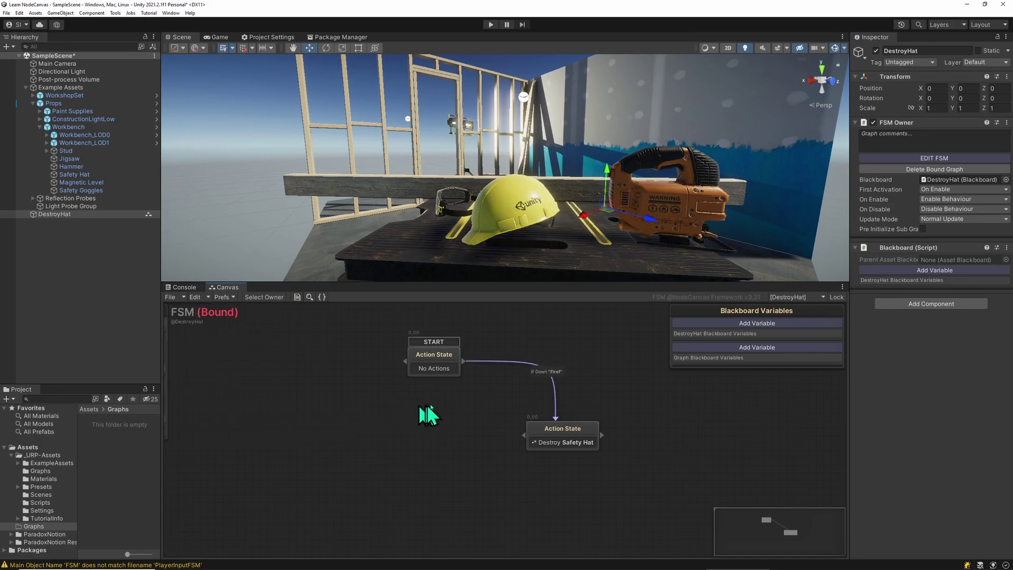
{"action": "left_click", "coordinate": [491, 25]}
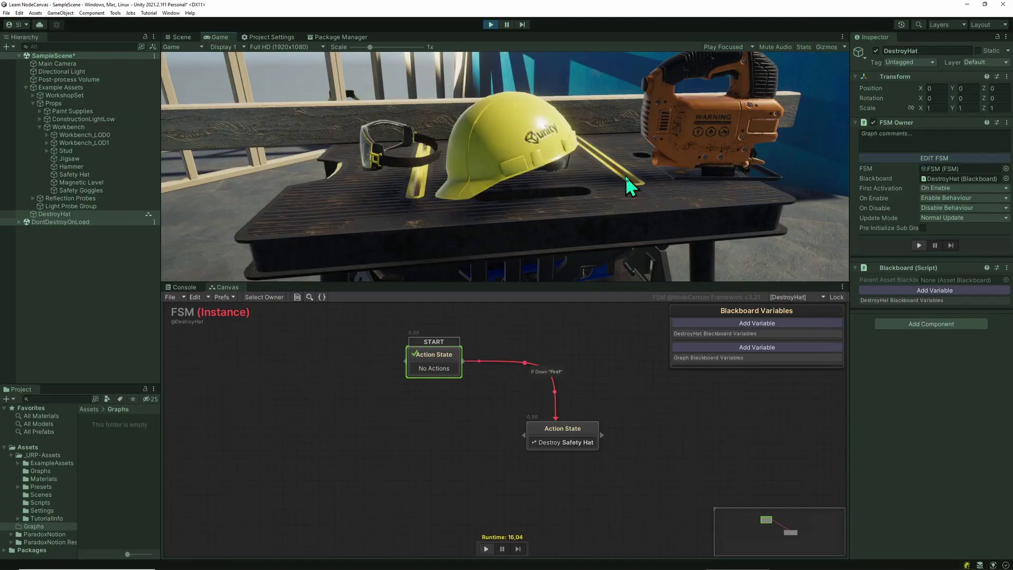
{"action": "left_click", "coordinate": [625, 176]}
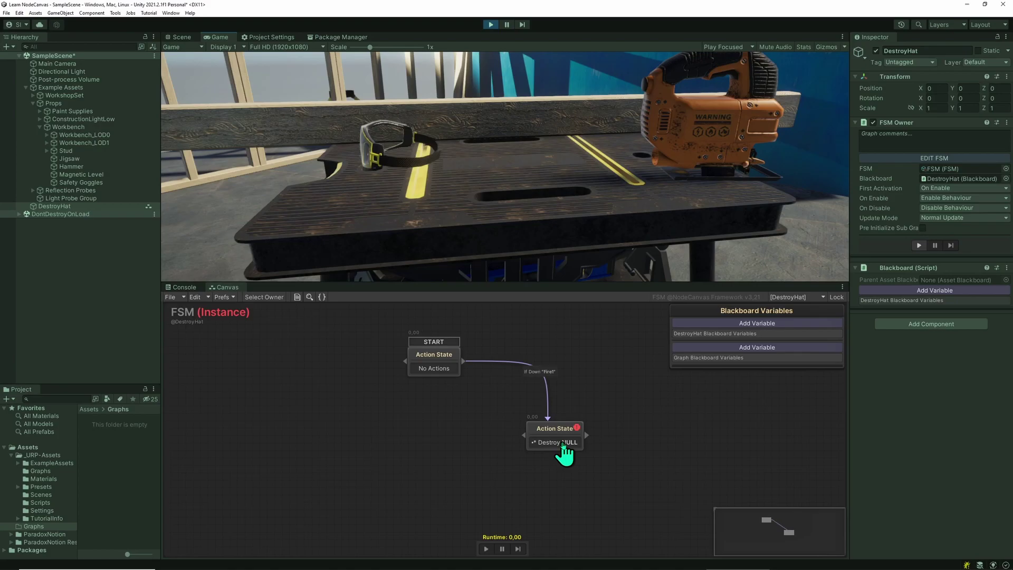
{"action": "mouse_move", "coordinate": [541, 559]}
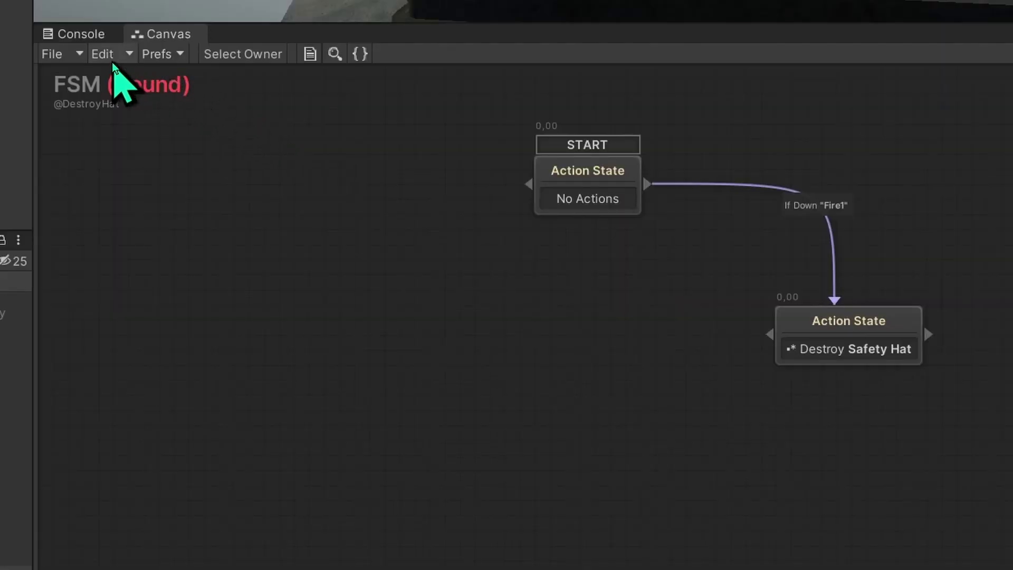
Use Edit > Save To Asset to write DestroyHatFSM.asset into the Graphs folder.
{"action": "left_click", "coordinate": [128, 54]}
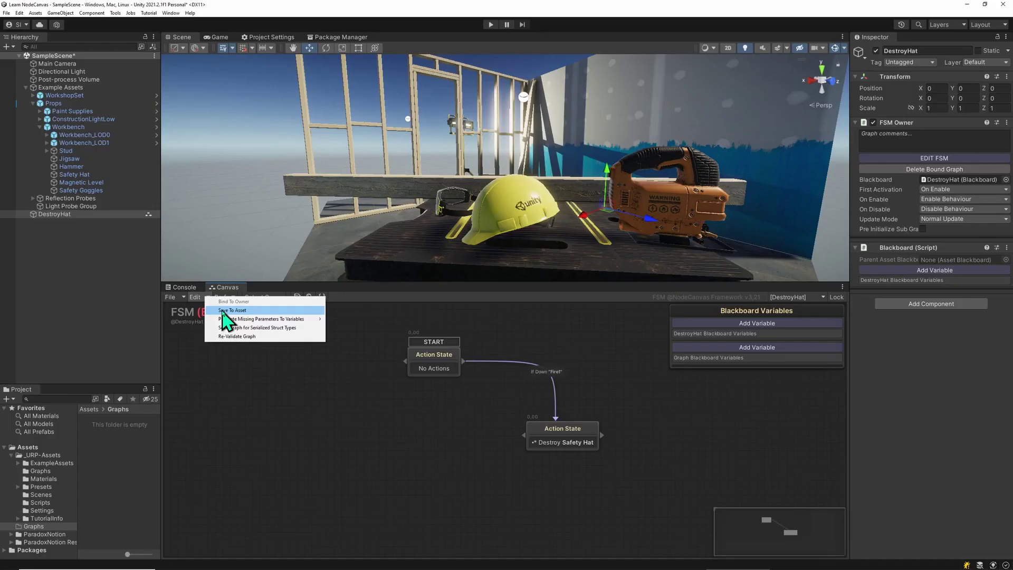
{"action": "left_click", "coordinate": [224, 312]}
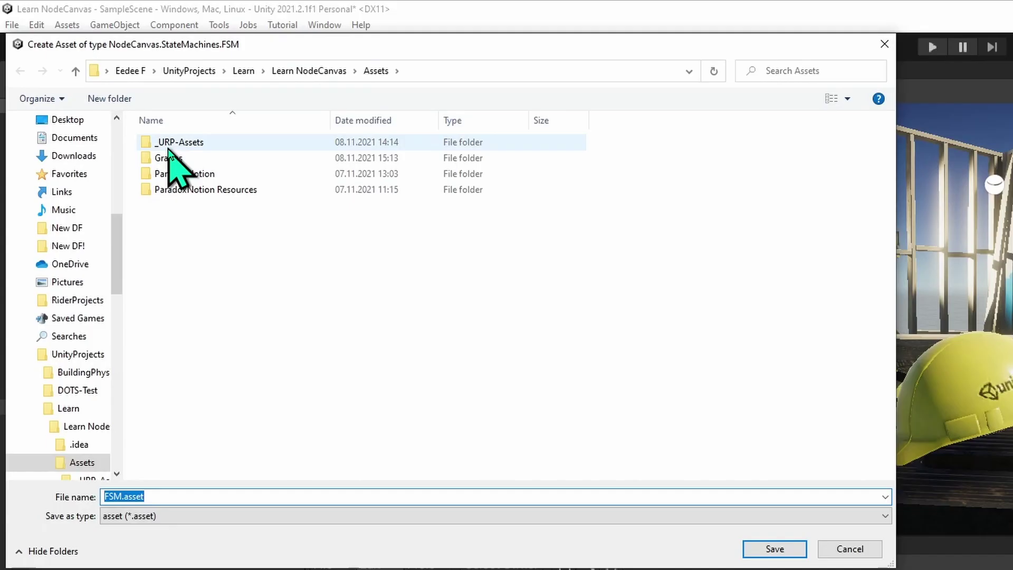
{"action": "left_click", "coordinate": [90, 83]}
{"action": "double_click", "coordinate": [168, 157]}
{"action": "left_click", "coordinate": [113, 496]}
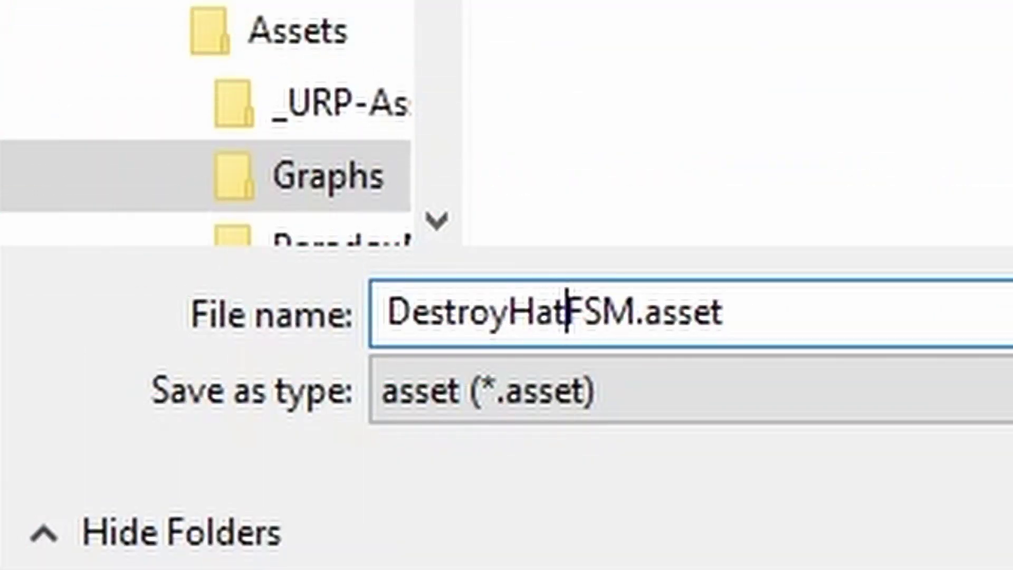
{"action": "key", "text": "Return"}
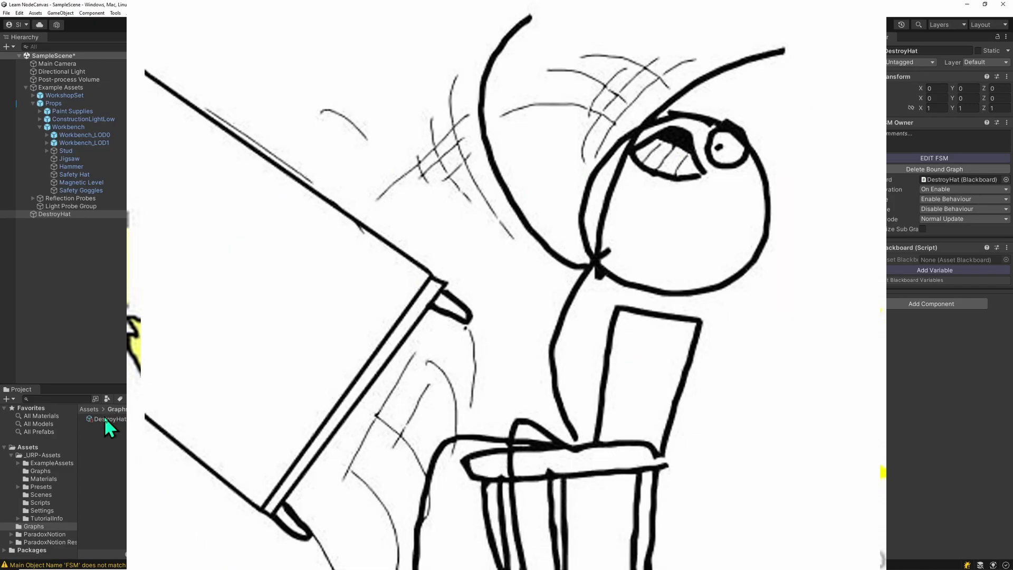
{"action": "left_click", "coordinate": [109, 419]}
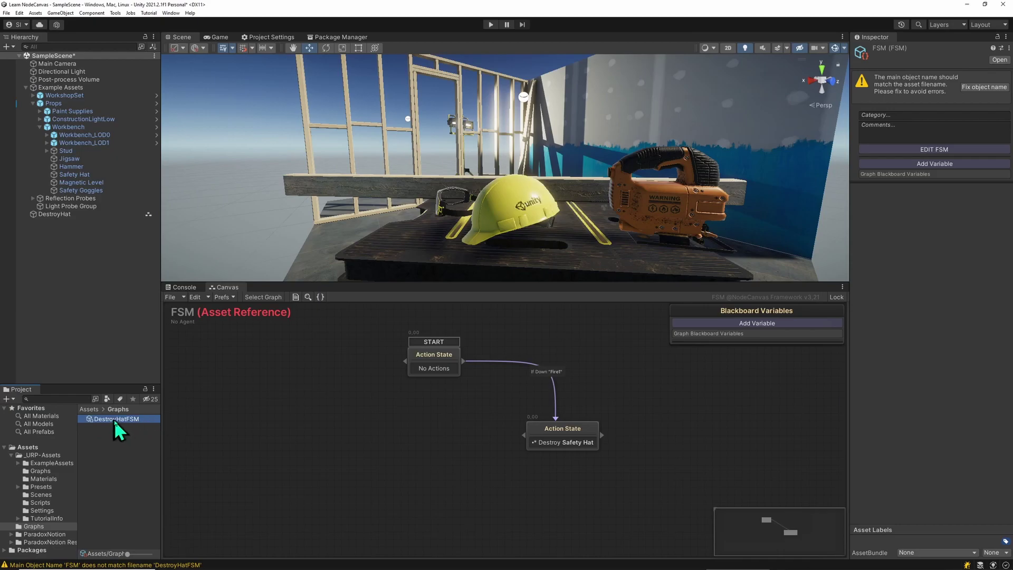
{"action": "left_click", "coordinate": [54, 214]}
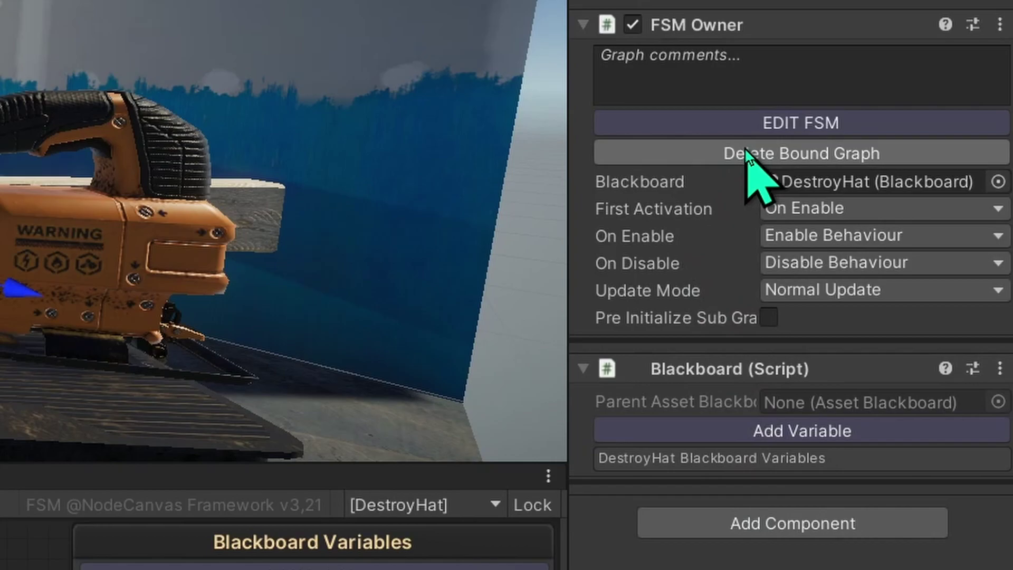
Delete DestroyHat's bound graph and drop the DestroyHatFSM asset into the FSM Owner's FSM field.
{"action": "left_click", "coordinate": [748, 153]}
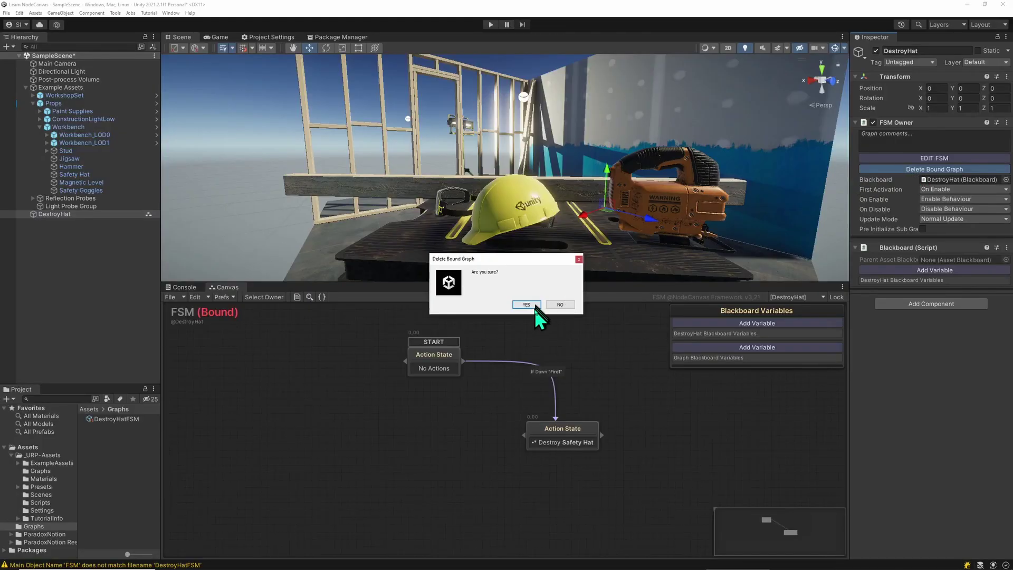
{"action": "left_click", "coordinate": [526, 304]}
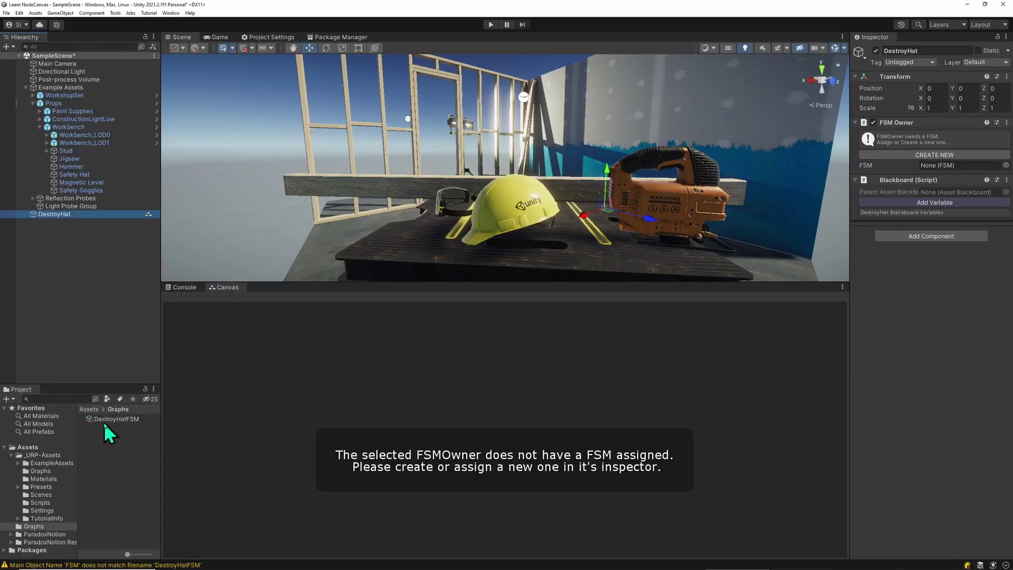
{"action": "left_click_drag", "start_coordinate": [109, 418], "coordinate": [969, 165]}
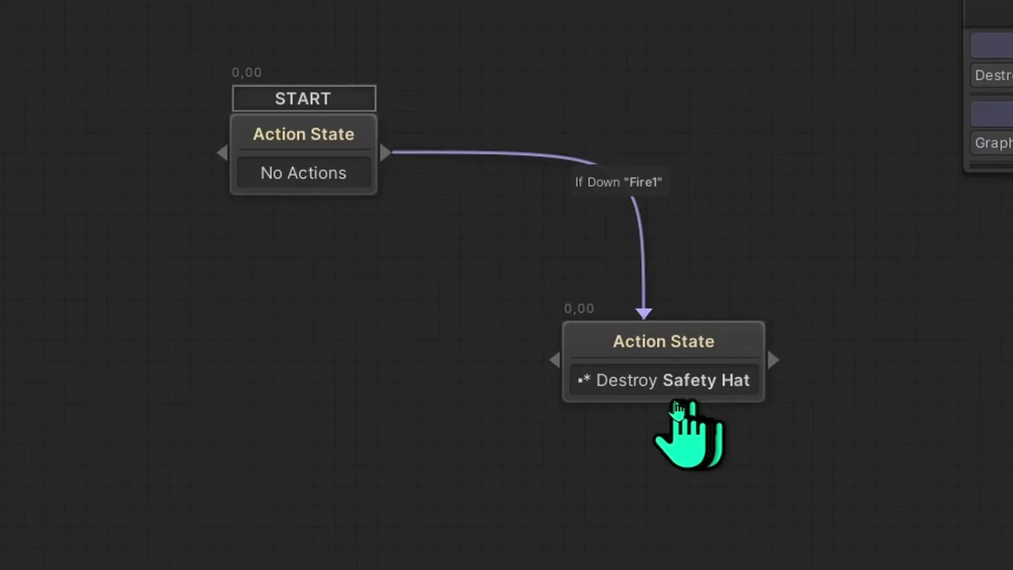
Inspect the Destroy state's action, open New Scene, answer the save prompt, then reopen SampleScene.
{"action": "left_click", "coordinate": [691, 382]}
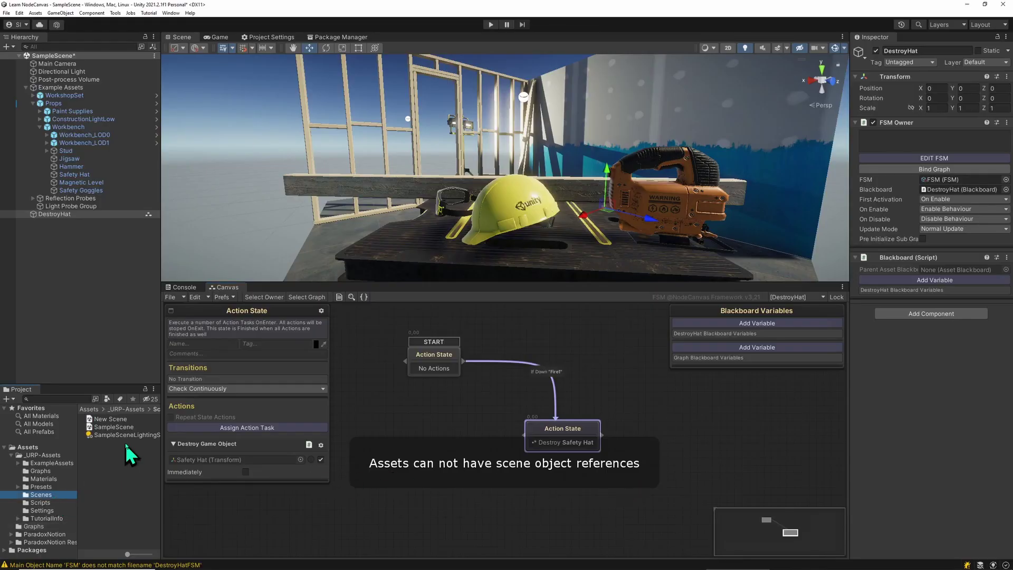
{"action": "double_click", "coordinate": [127, 420]}
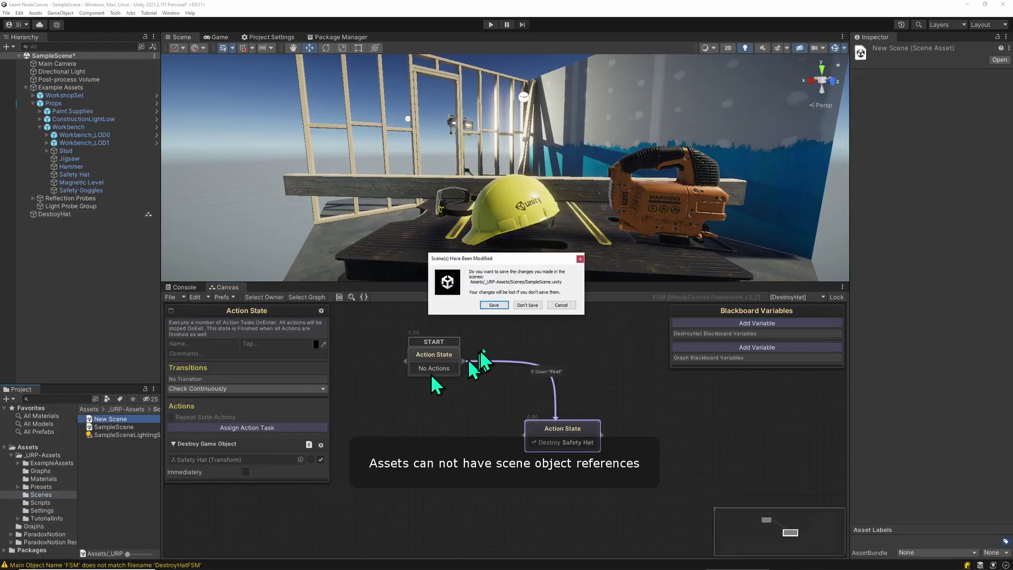
{"action": "left_click", "coordinate": [505, 305]}
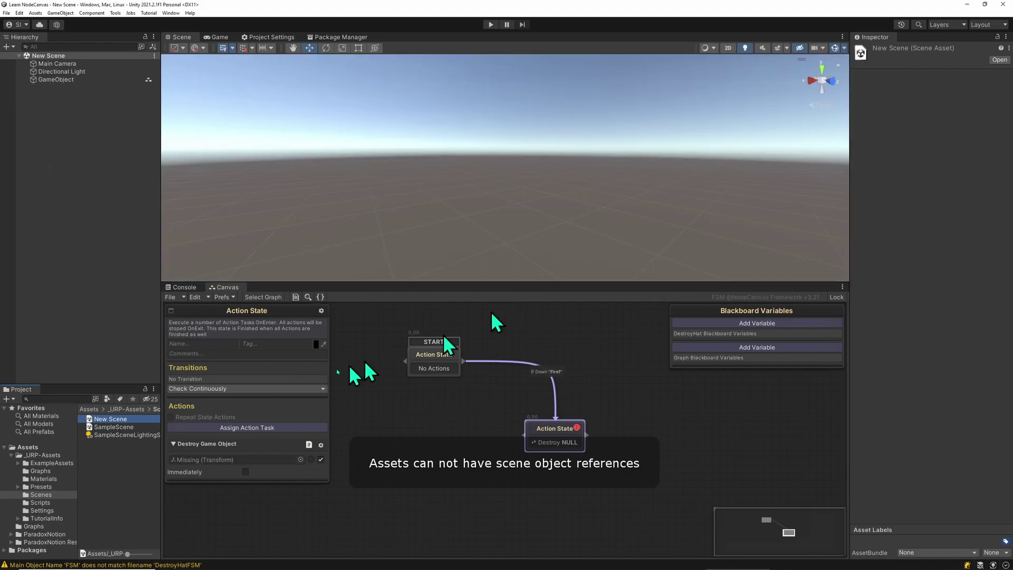
{"action": "double_click", "coordinate": [115, 427]}
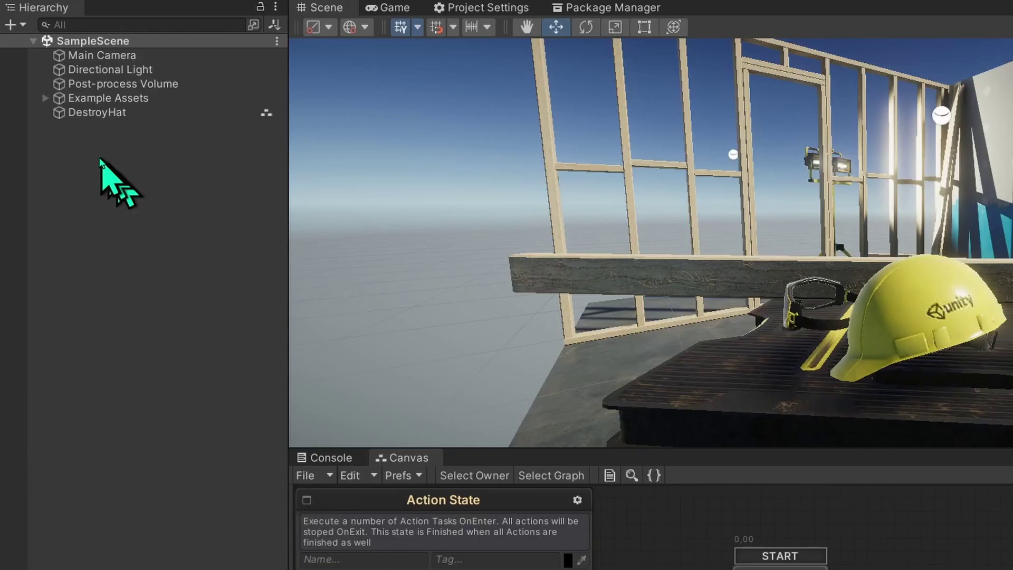
Create an empty GameObject in the Hierarchy named GlobalBackboard.
{"action": "right_click", "coordinate": [55, 119]}
{"action": "left_click", "coordinate": [175, 324]}
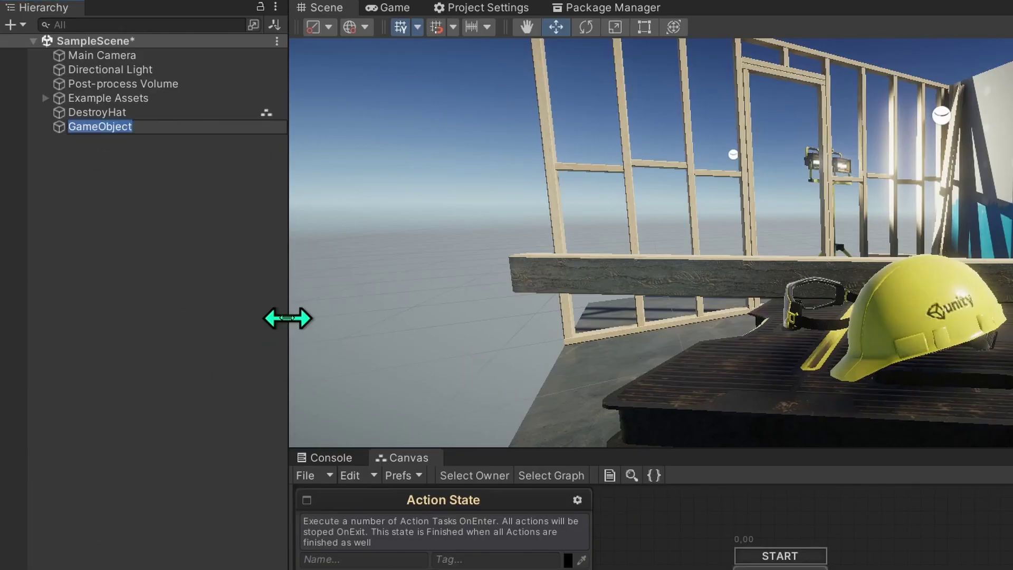
{"action": "type", "text": "GlobalBackboard"}
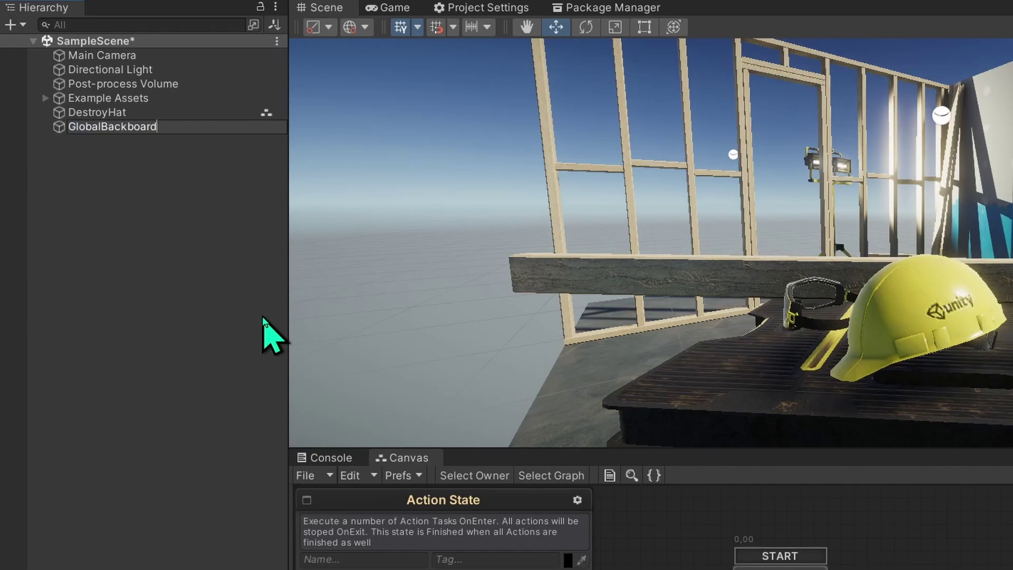
{"action": "key", "text": "Return"}
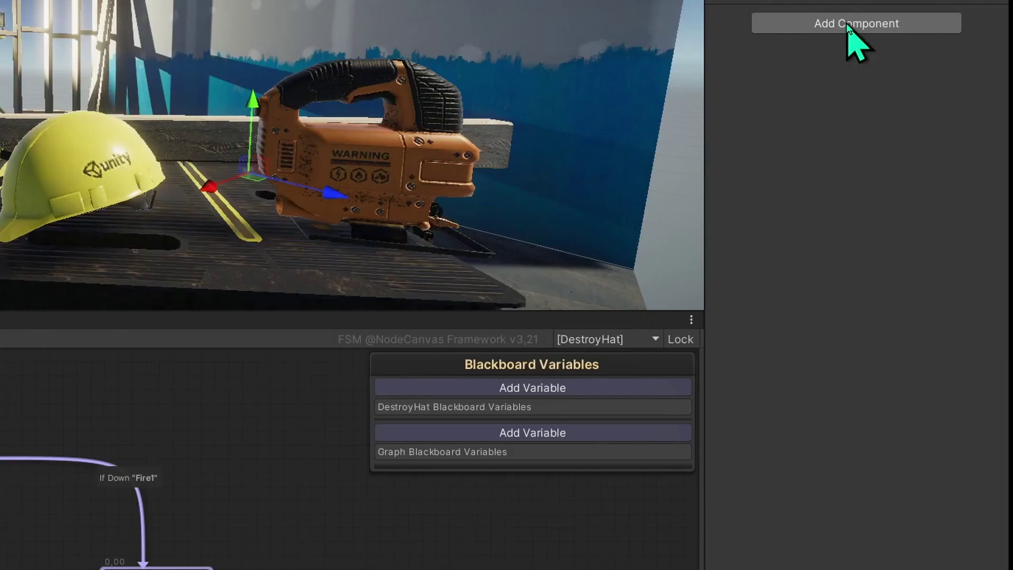
Add a Global Blackboard component holding a new GameObject variable named stupidHat.
{"action": "left_click", "coordinate": [929, 128]}
{"action": "type", "text": "global"}
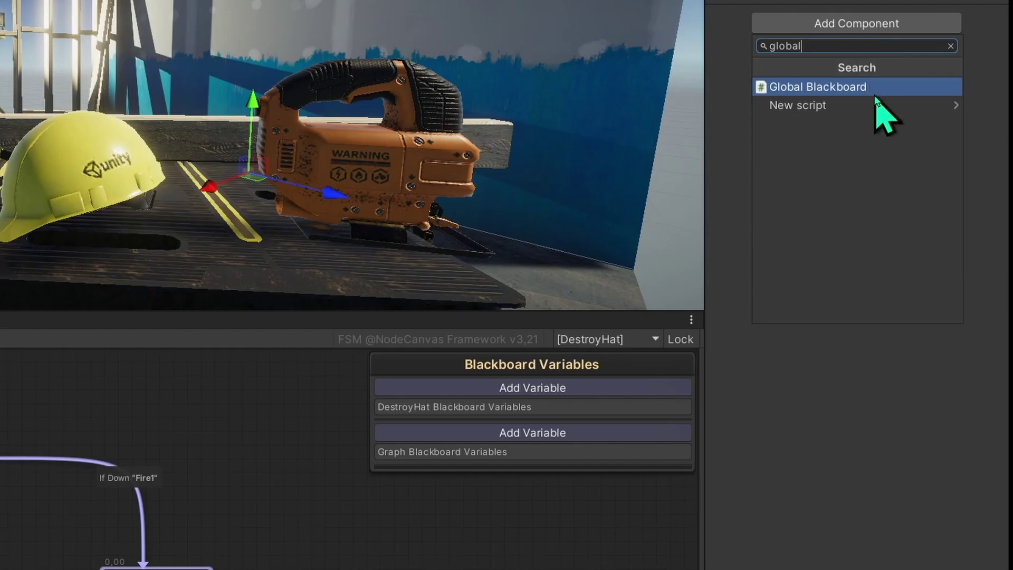
{"action": "left_click", "coordinate": [873, 93]}
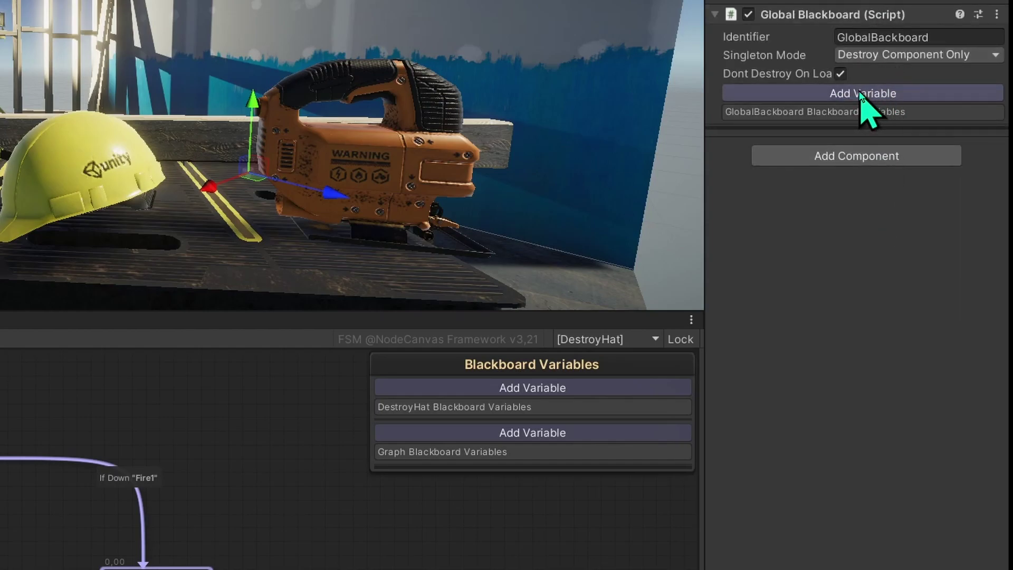
{"action": "left_click", "coordinate": [862, 94]}
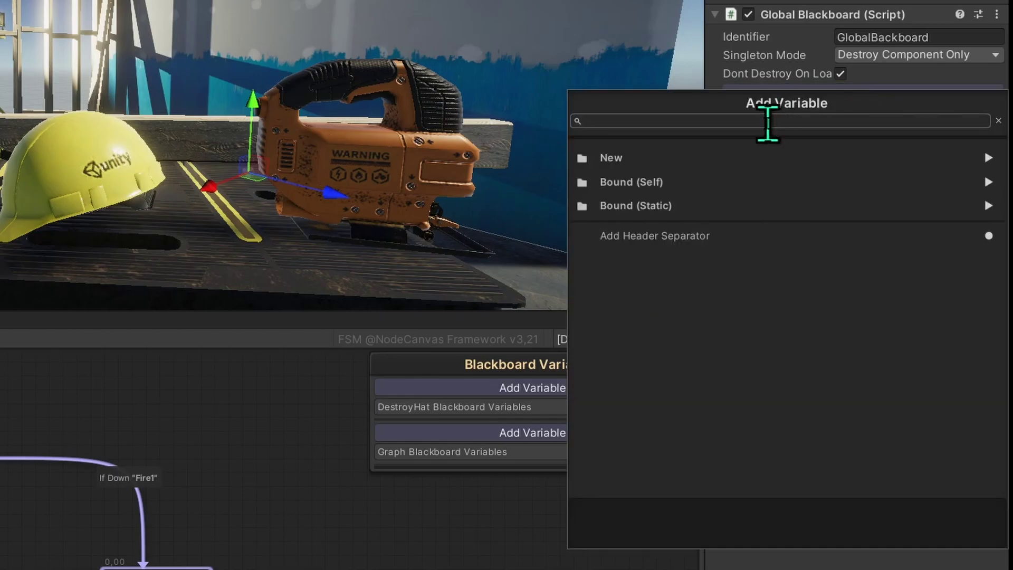
{"action": "type", "text": "game"}
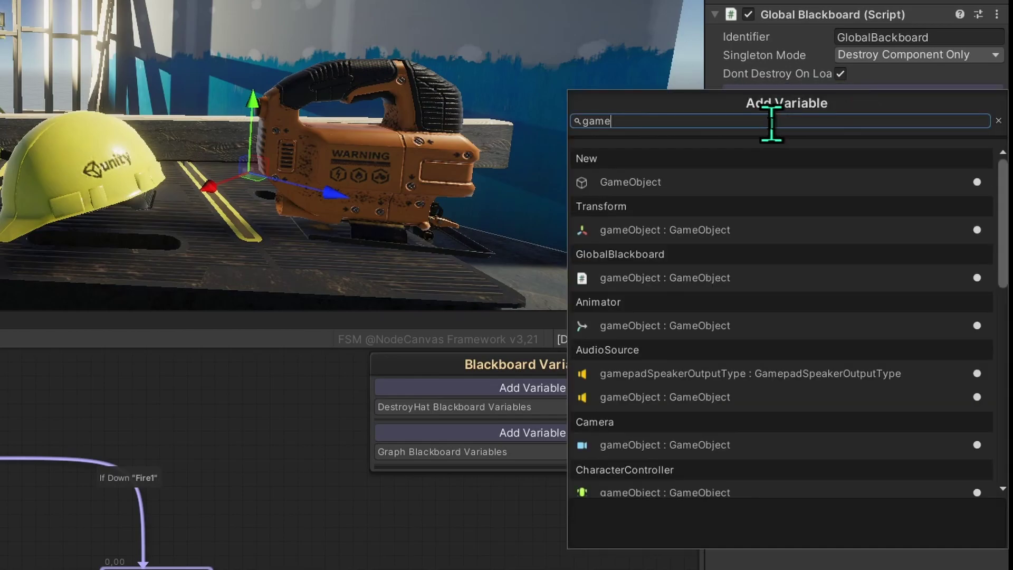
{"action": "left_click", "coordinate": [714, 181]}
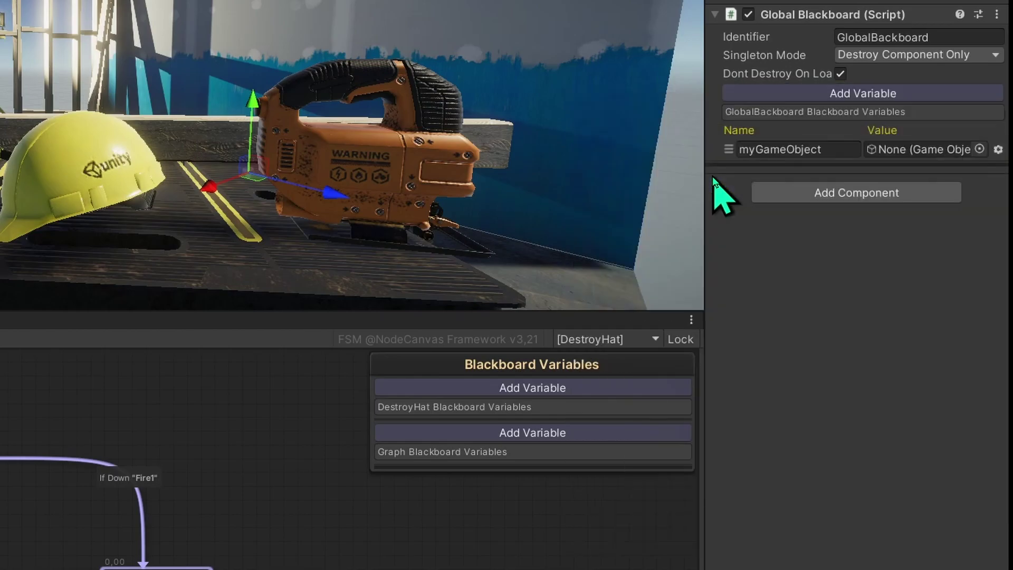
{"action": "left_click", "coordinate": [837, 149]}
{"action": "type", "text": "stupidHat"}
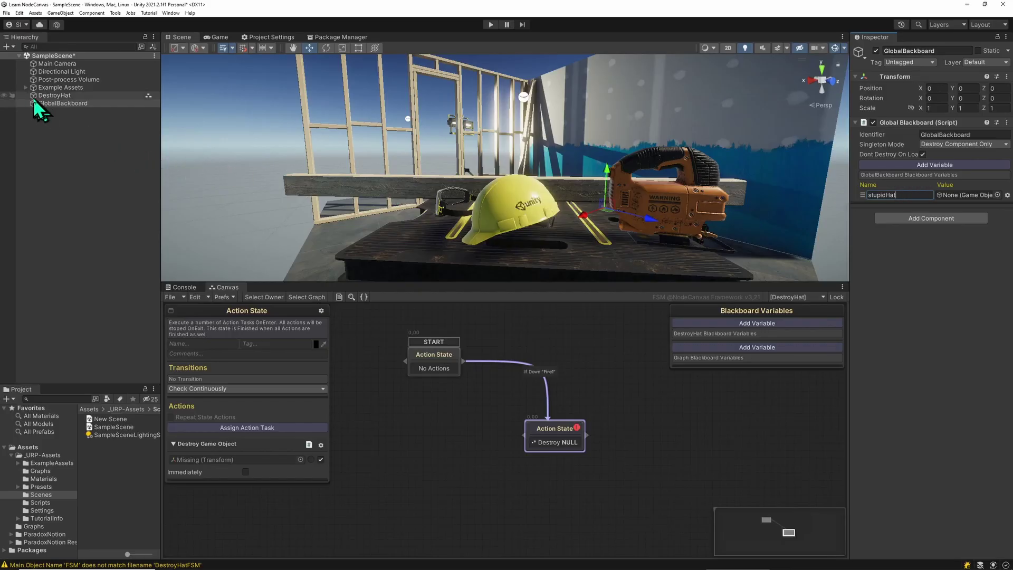
Assign the Safety Hat from Example Assets > WorkshopSet > Props > Workbench to stupidHat's value.
{"action": "left_click", "coordinate": [26, 87]}
{"action": "left_click", "coordinate": [32, 95]}
{"action": "left_click", "coordinate": [32, 143]}
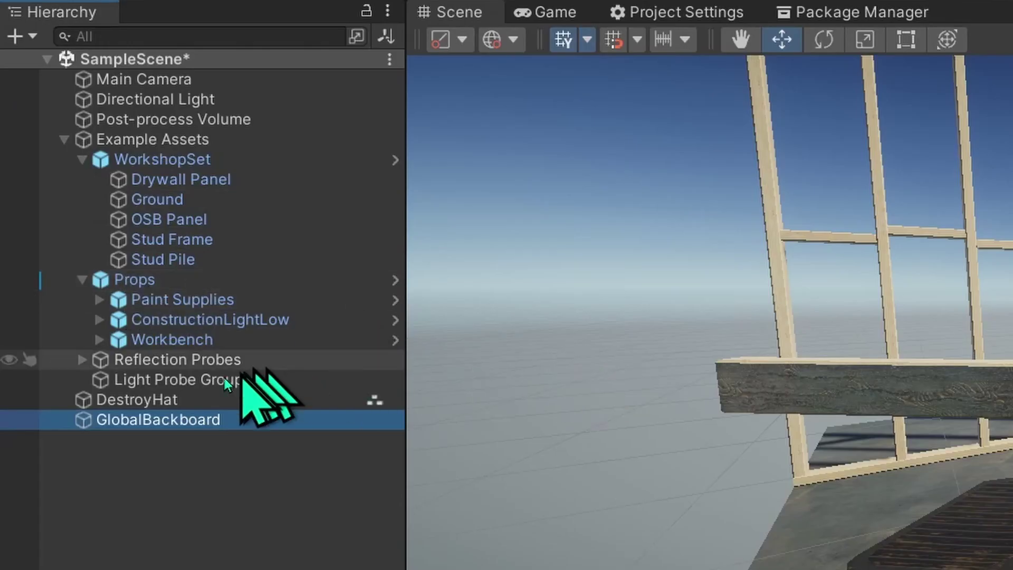
{"action": "left_click", "coordinate": [99, 339]}
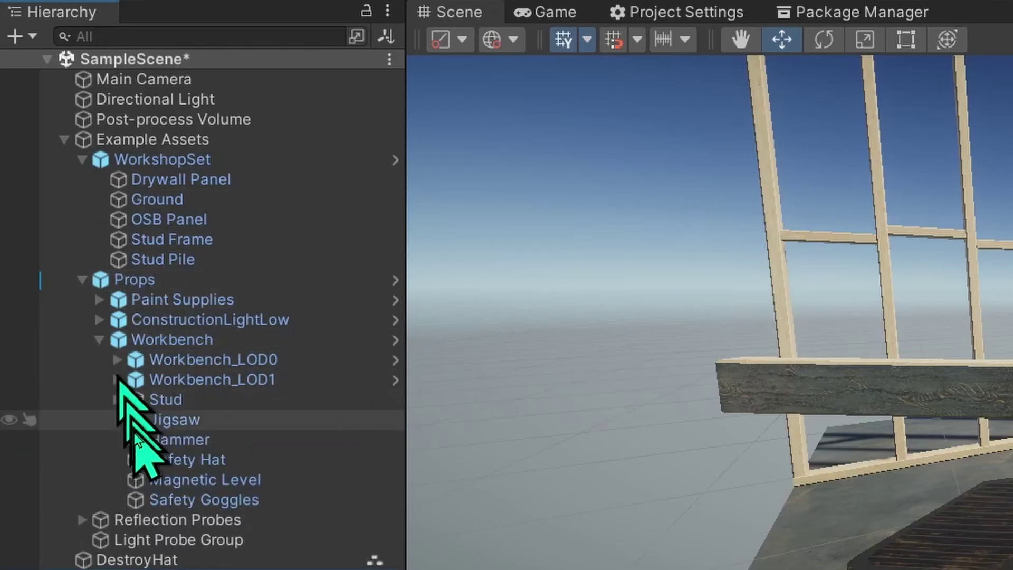
{"action": "left_click_drag", "start_coordinate": [190, 462], "coordinate": [978, 196]}
{"action": "left_click_drag", "start_coordinate": [944, 162], "coordinate": [944, 162]}
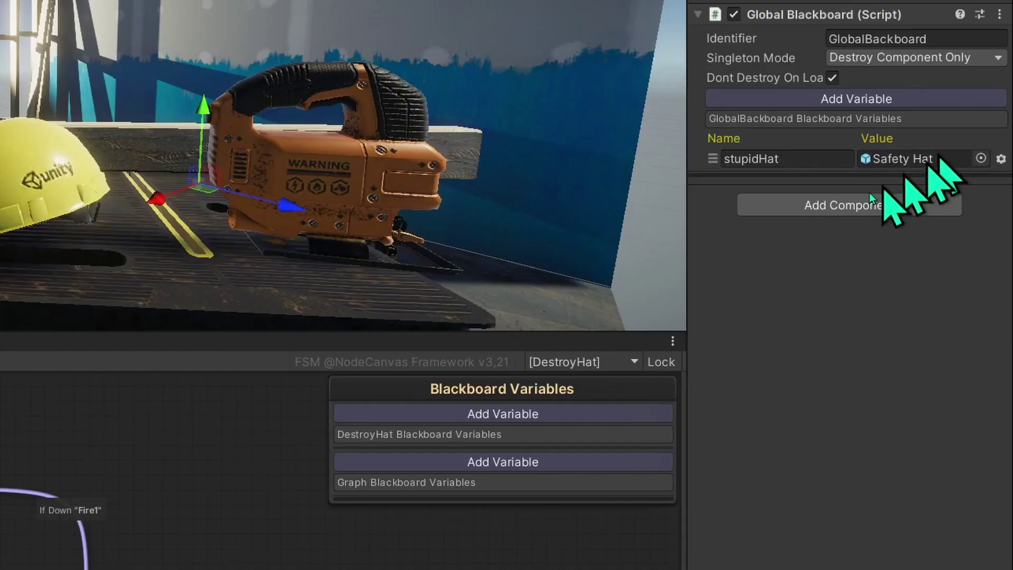
Confirm stupidHat references Safety Hat in the Hierarchy, then deselect the state.
{"action": "left_click", "coordinate": [800, 159]}
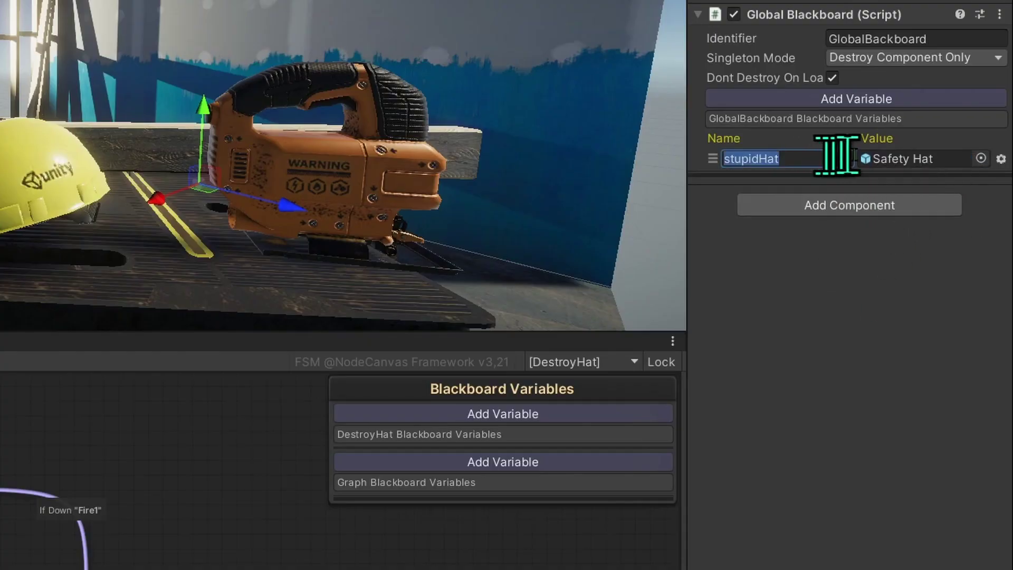
{"action": "left_click", "coordinate": [918, 157]}
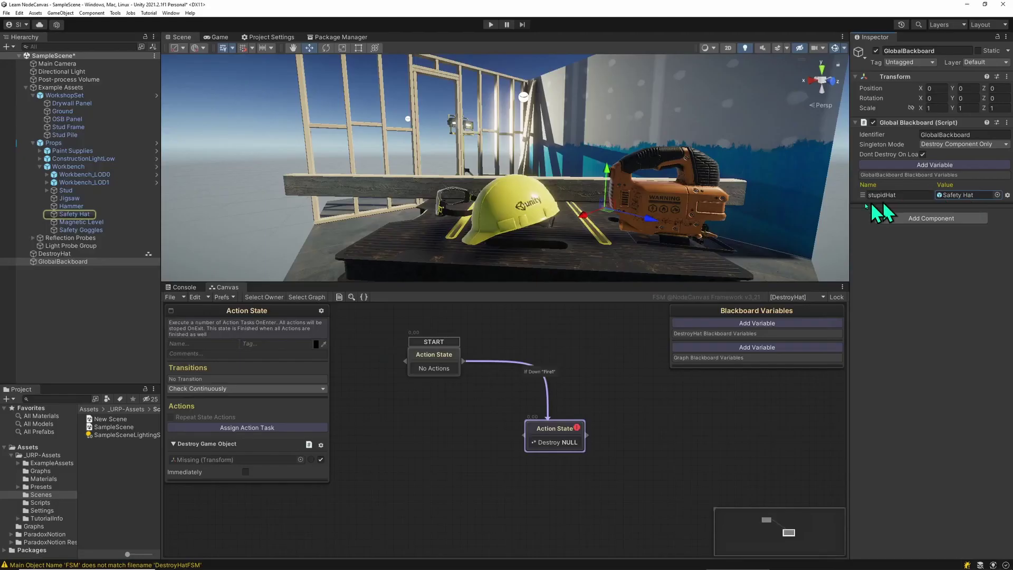
{"action": "left_click", "coordinate": [607, 414]}
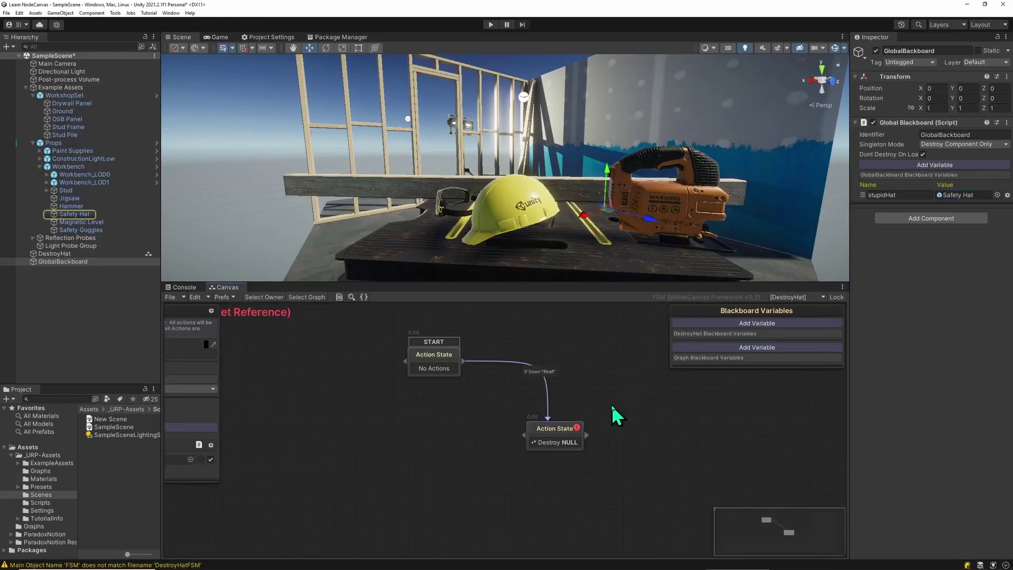
Retarget the Destroy action state to the $GlobalBackboard/stupidHat variable.
{"action": "left_click", "coordinate": [569, 443]}
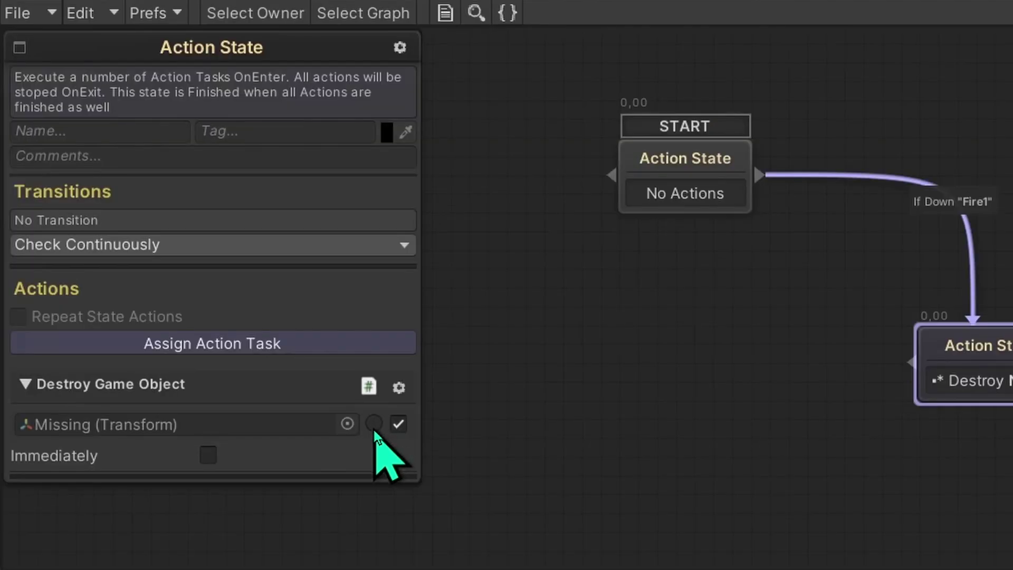
{"action": "left_click", "coordinate": [372, 424]}
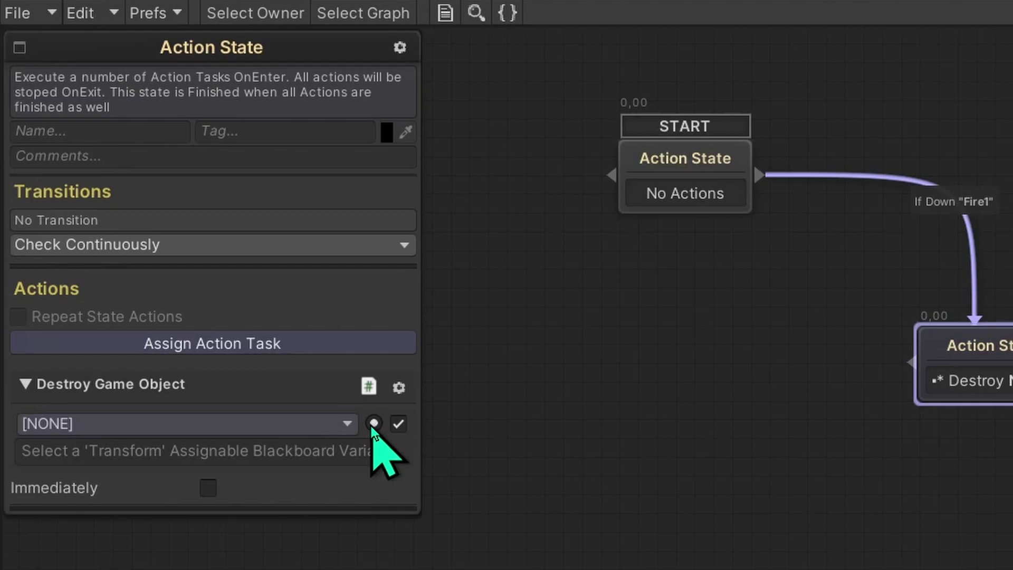
{"action": "left_click", "coordinate": [320, 425]}
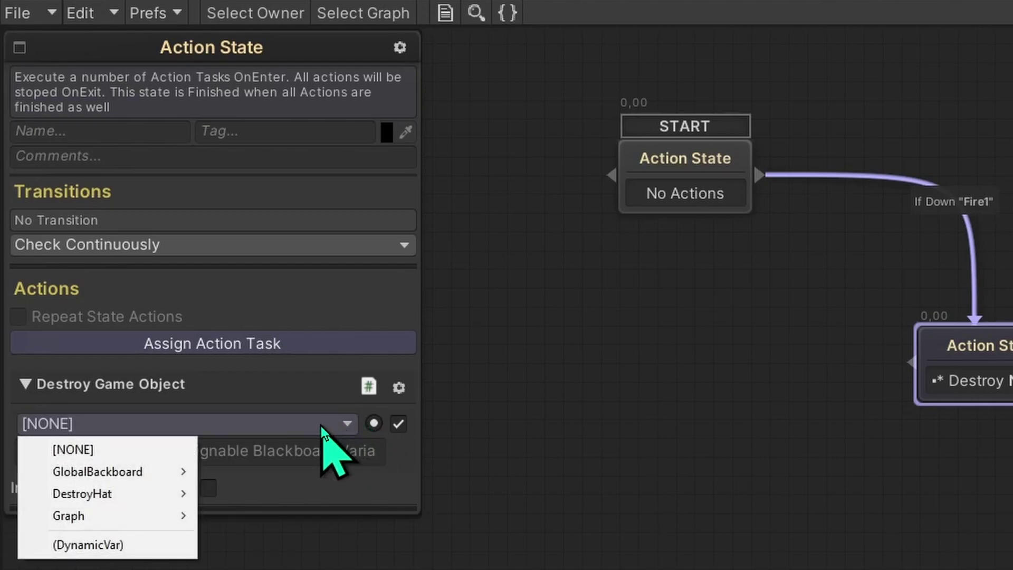
{"action": "mouse_move", "coordinate": [161, 472]}
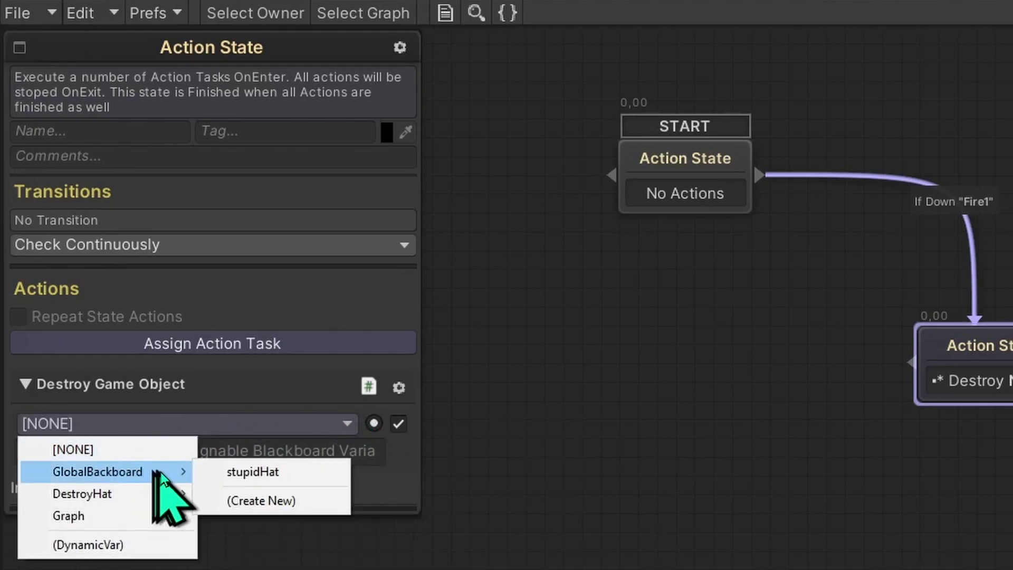
{"action": "left_click", "coordinate": [274, 472]}
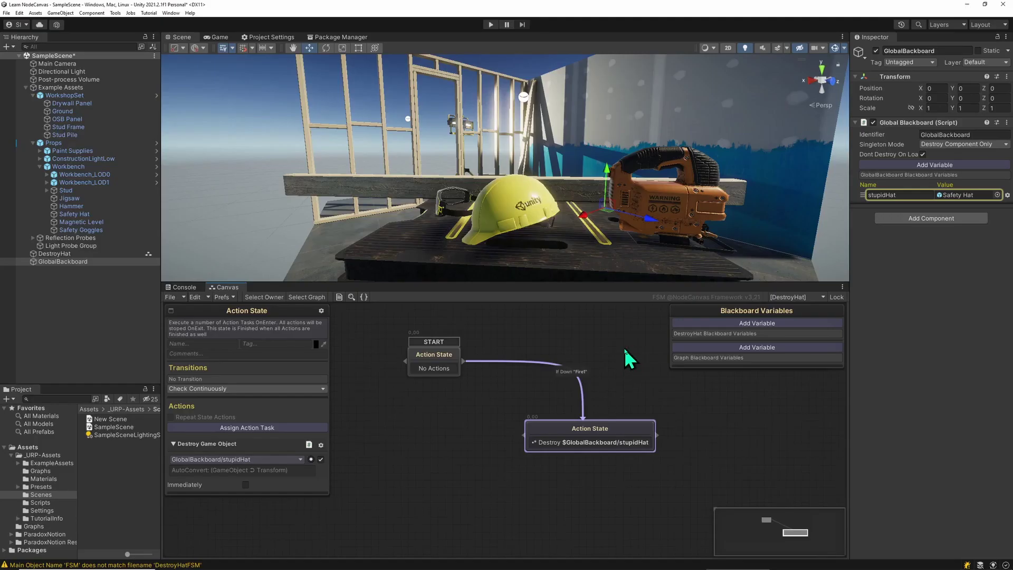
{"action": "left_click", "coordinate": [633, 338]}
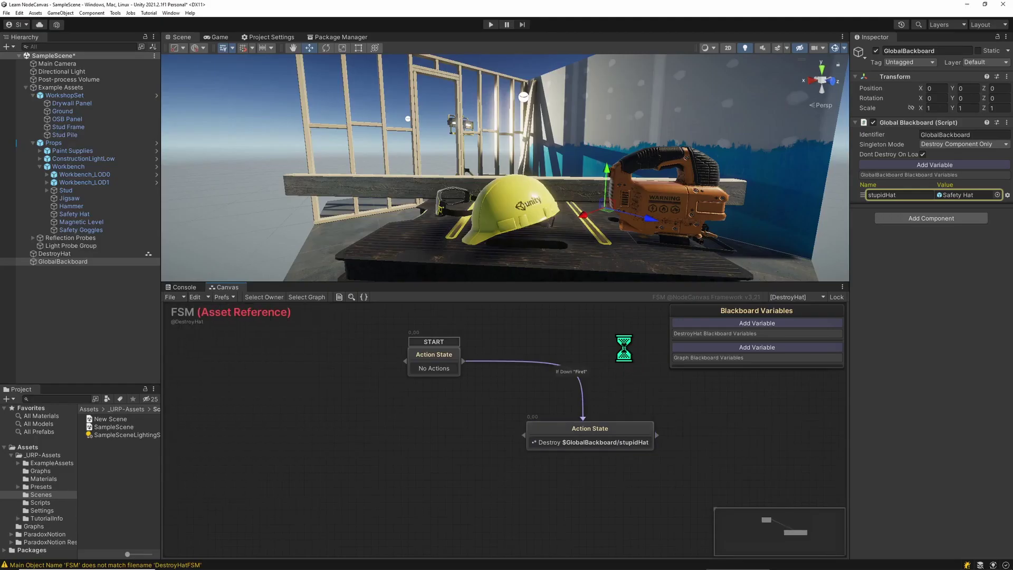
Play with DestroyHat selected, fire to destroy the Safety Hat, and inspect the Destroy action state.
{"action": "left_click", "coordinate": [490, 24]}
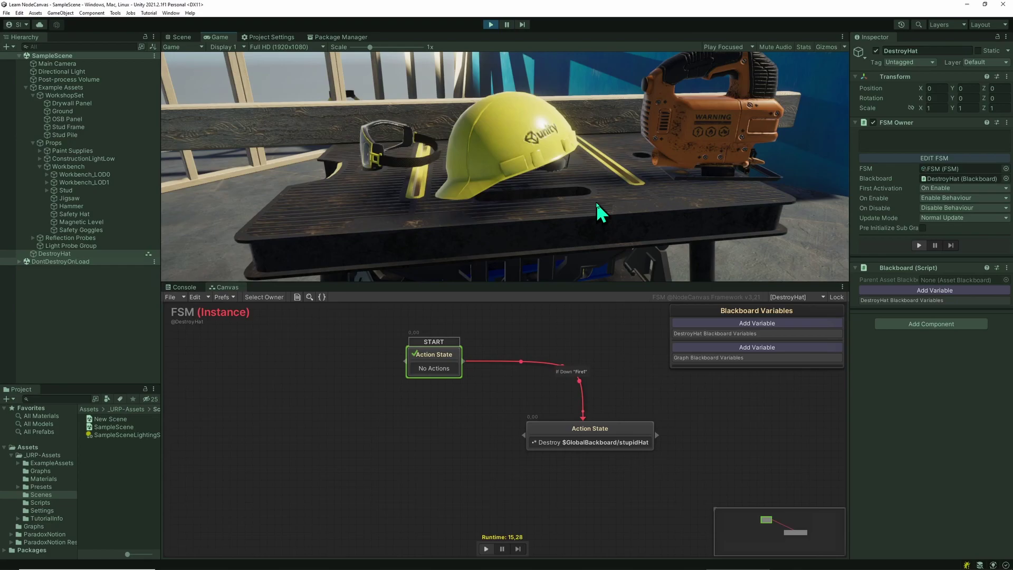
{"action": "left_click", "coordinate": [596, 202]}
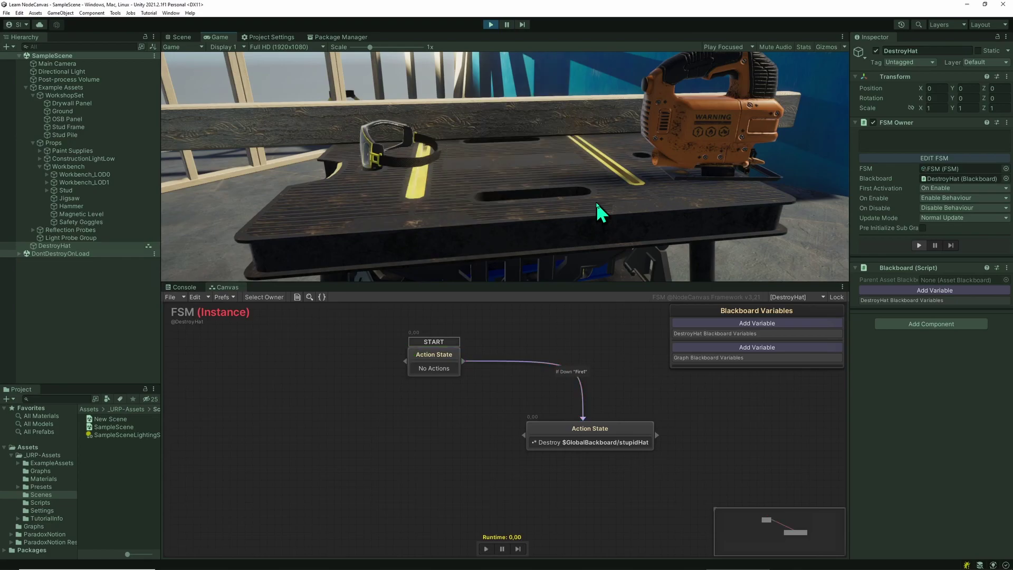
{"action": "left_click", "coordinate": [602, 446]}
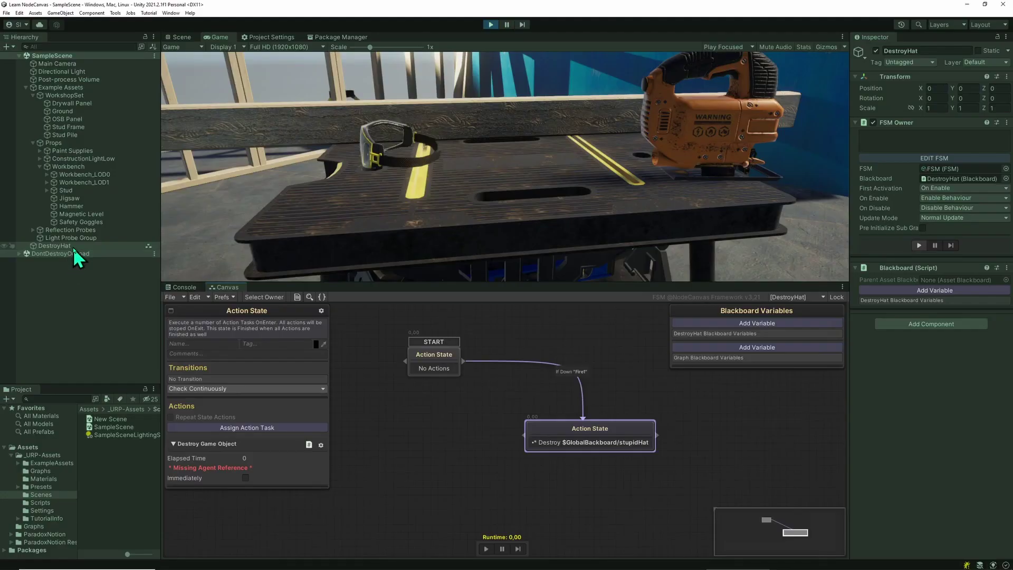
Inspect GlobalBackboard under DontDestroyOnLoad, where stupidHat now shows Missing (Game Object).
{"action": "left_click", "coordinate": [75, 254]}
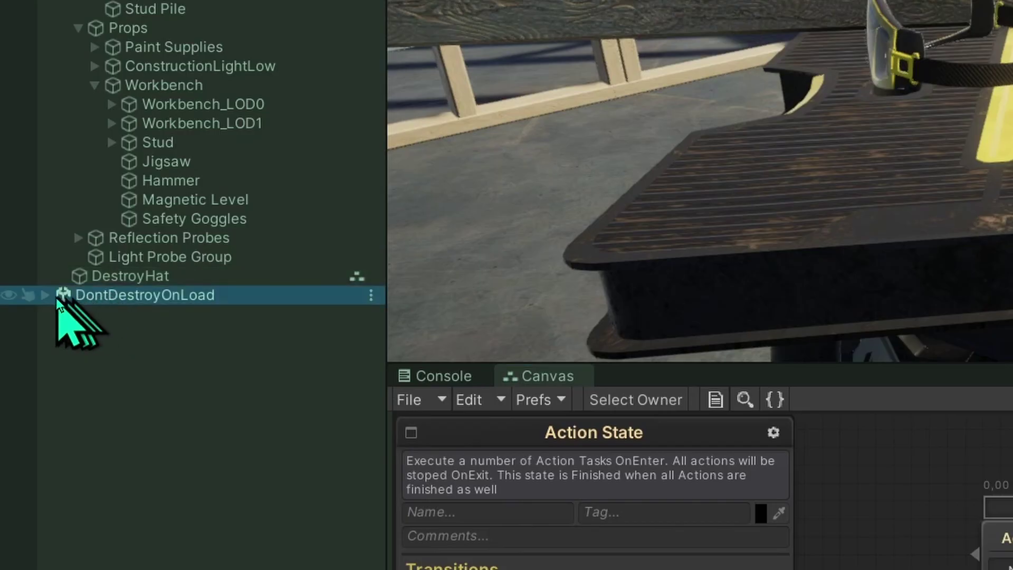
{"action": "left_click", "coordinate": [44, 295]}
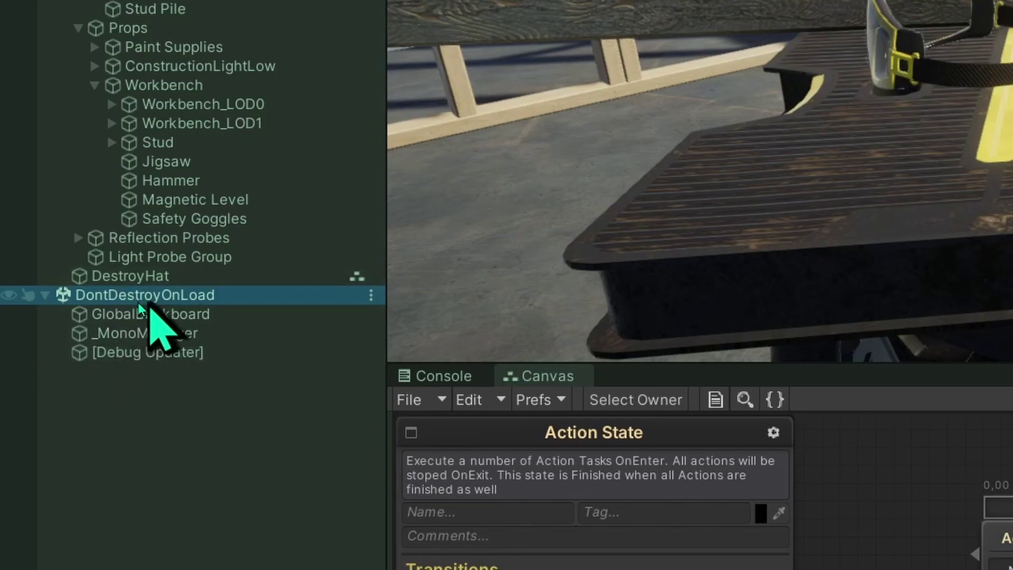
{"action": "left_click", "coordinate": [176, 315]}
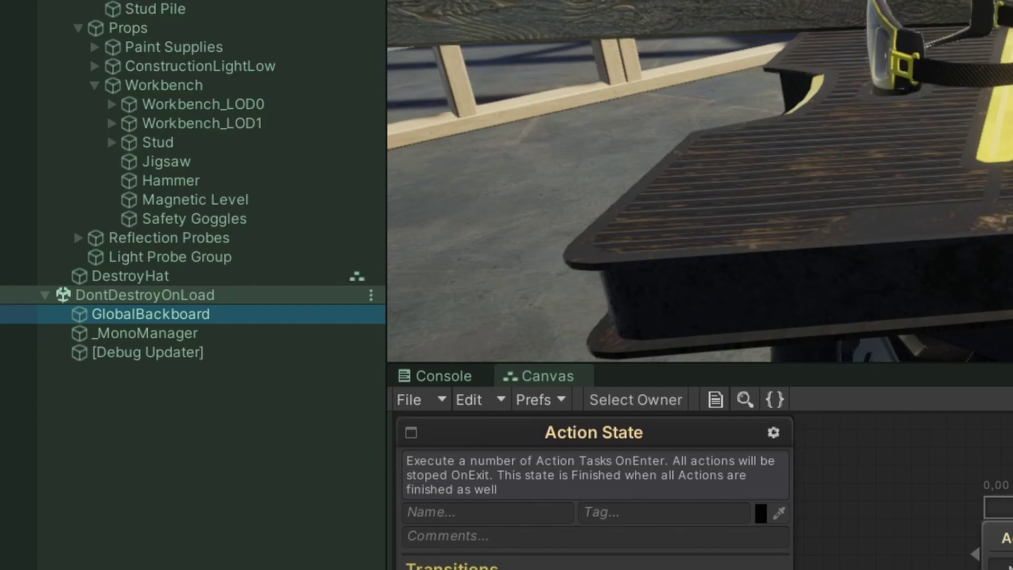
{"action": "left_click", "coordinate": [1012, 569]}
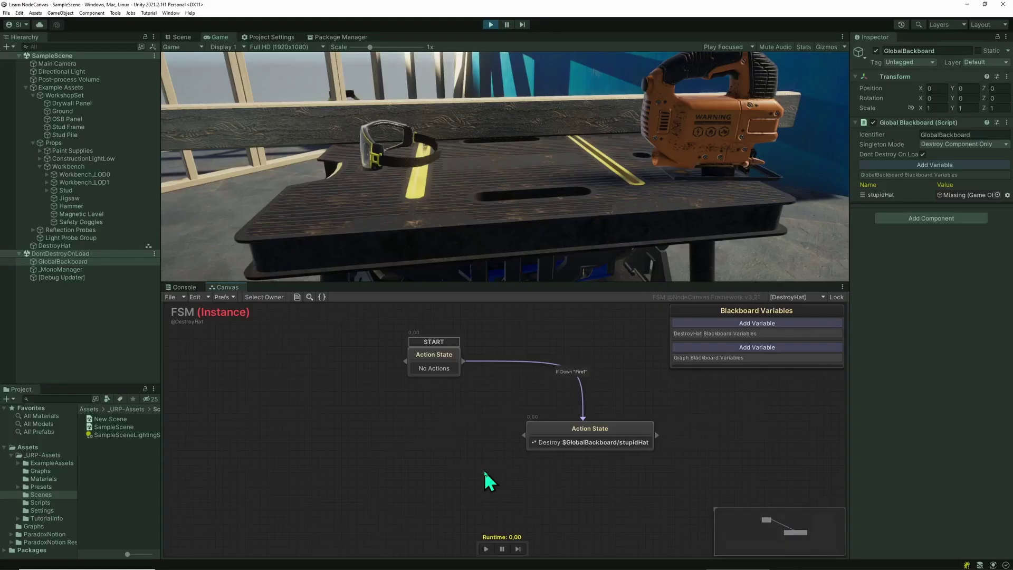